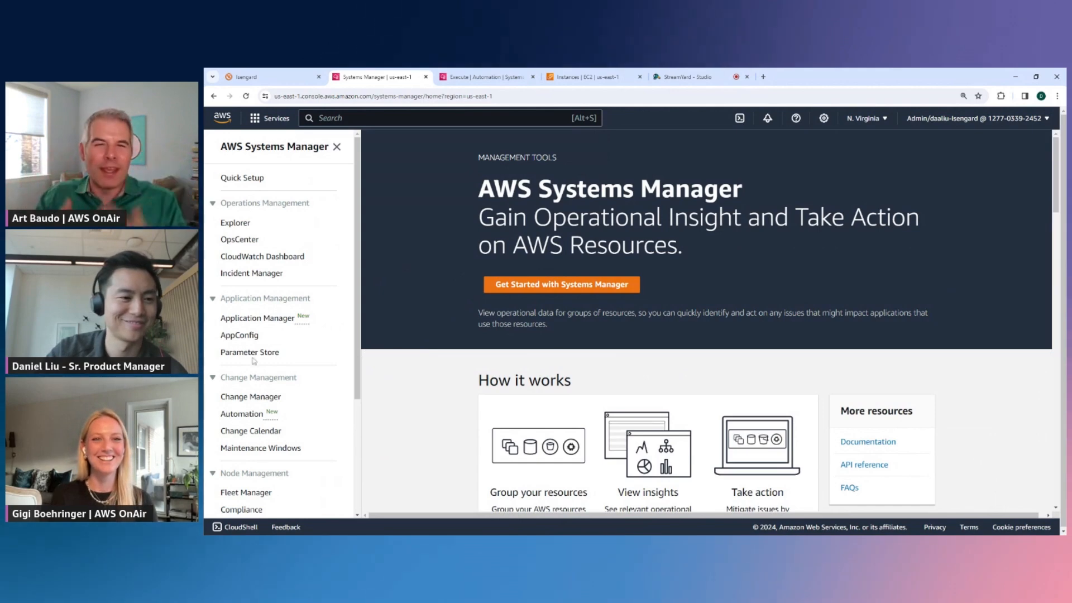
left_click(246, 411)
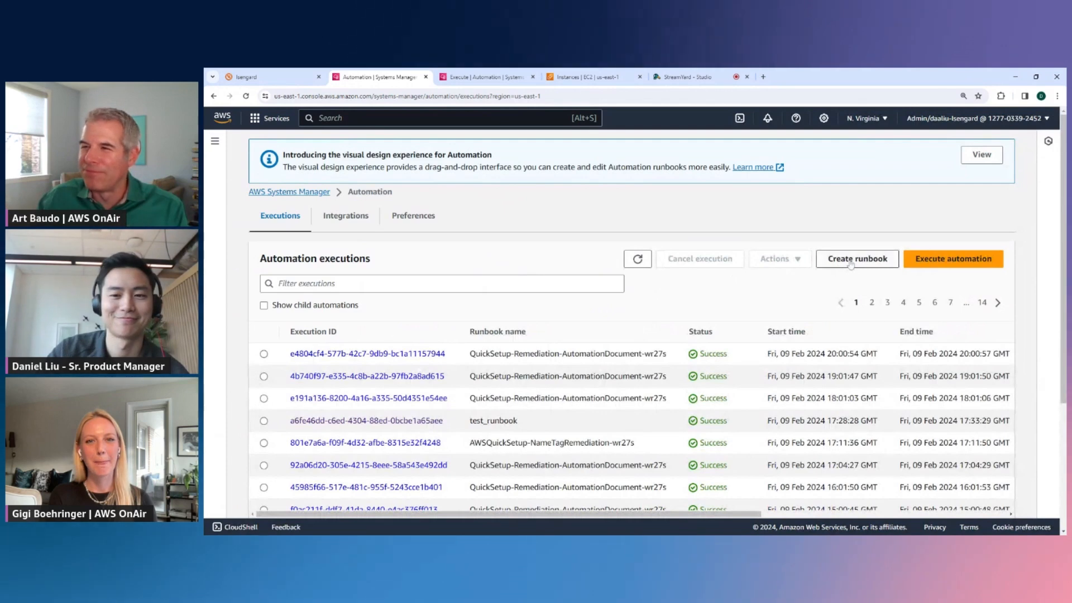
left_click(851, 263)
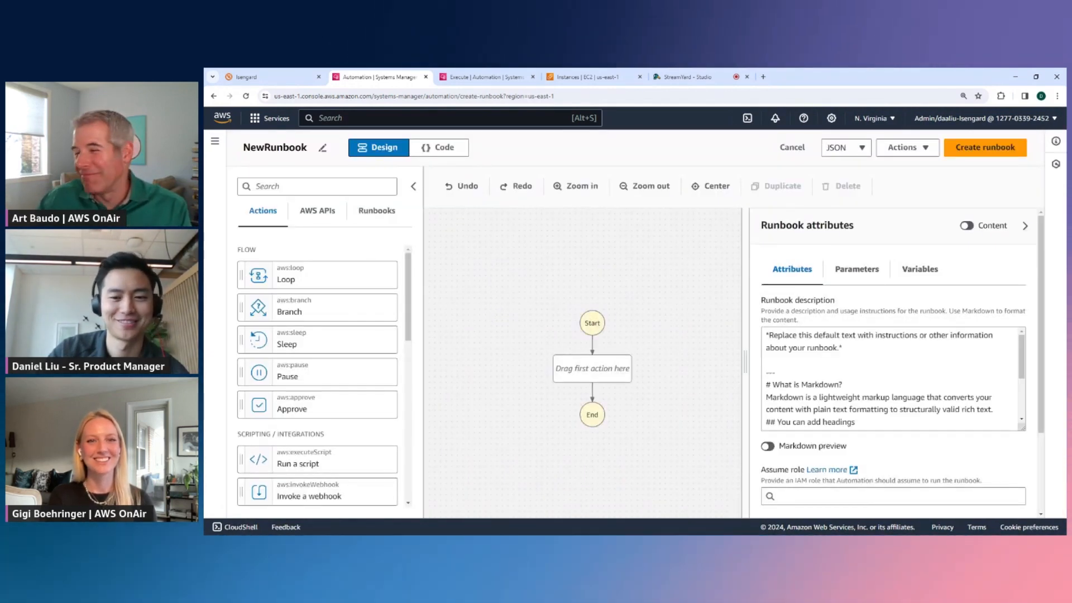
left_click_drag(745, 362, 814, 362)
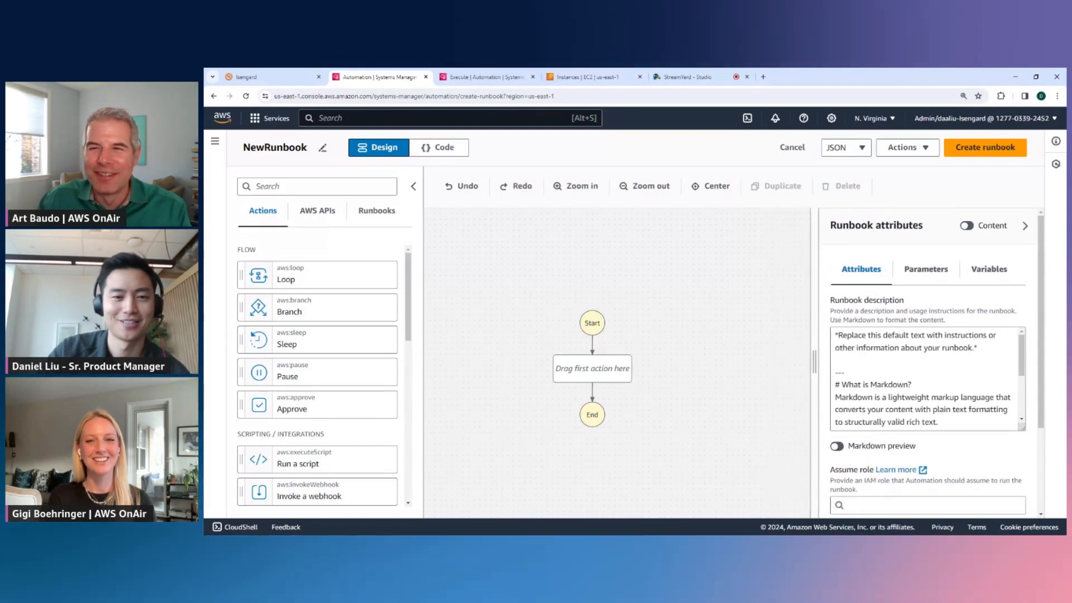
left_click(711, 192)
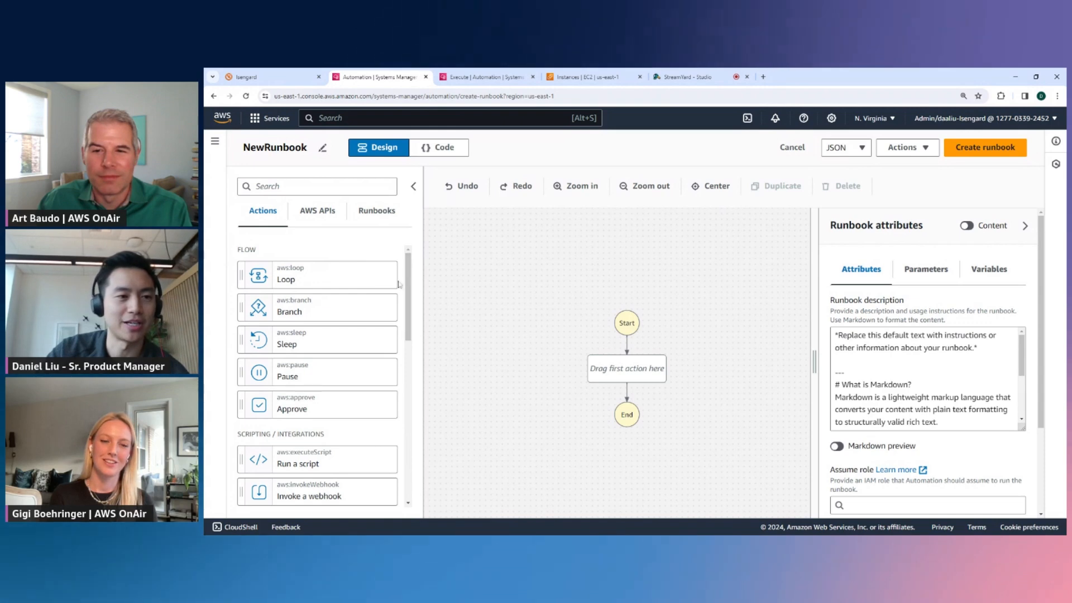
Starting from the console home, go to Systems Manager Automation, start a new runbook and center its workflow on the canvas.
left_click(225, 119)
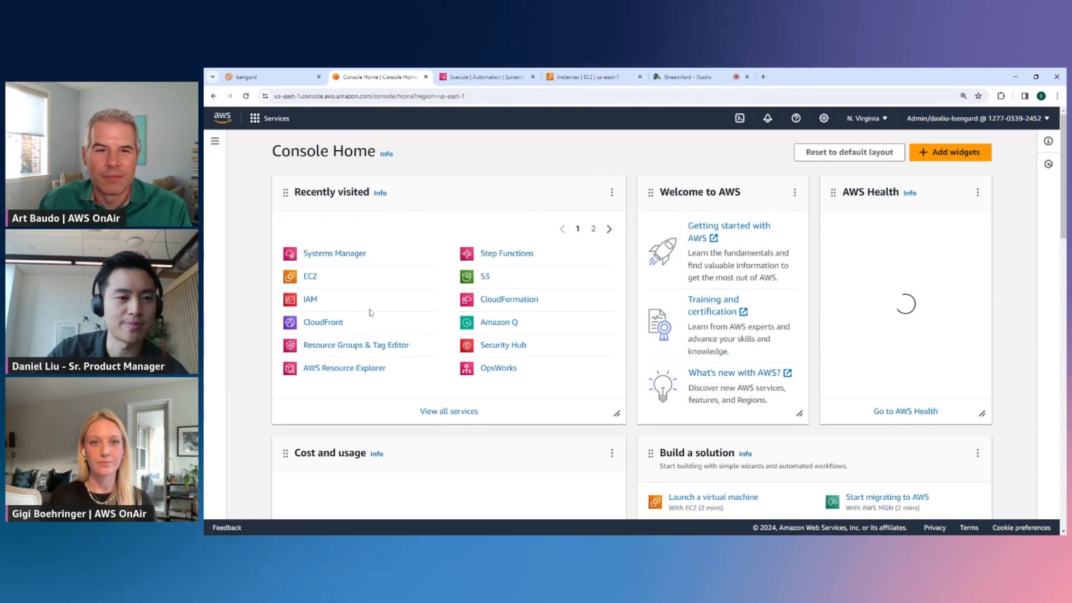
left_click(358, 256)
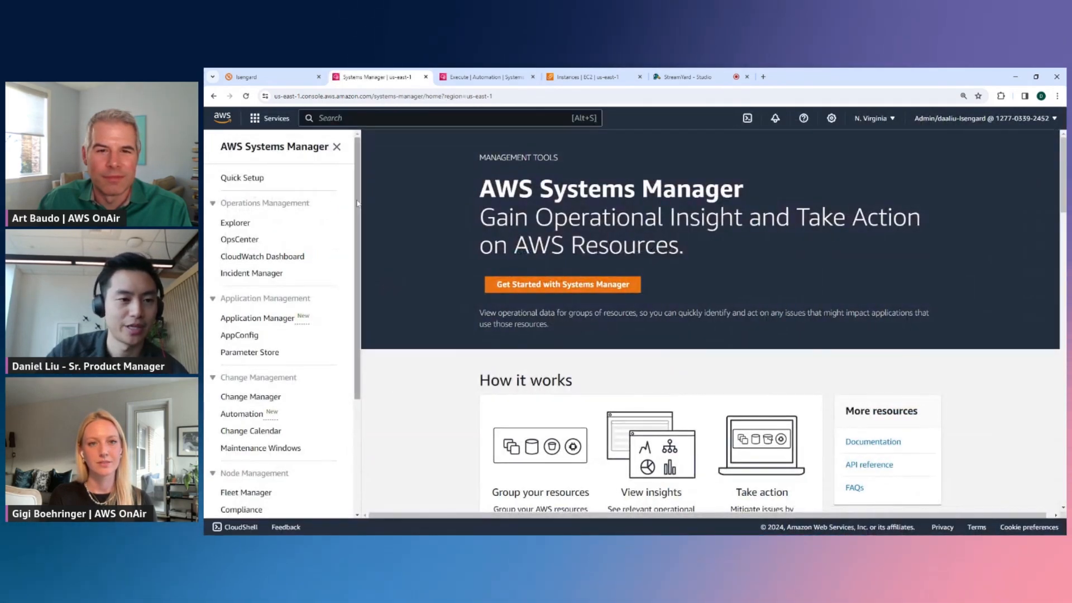
mouse_move(357, 203)
left_mouse_down()
mouse_move(360, 244)
mouse_move(358, 208)
left_mouse_up()
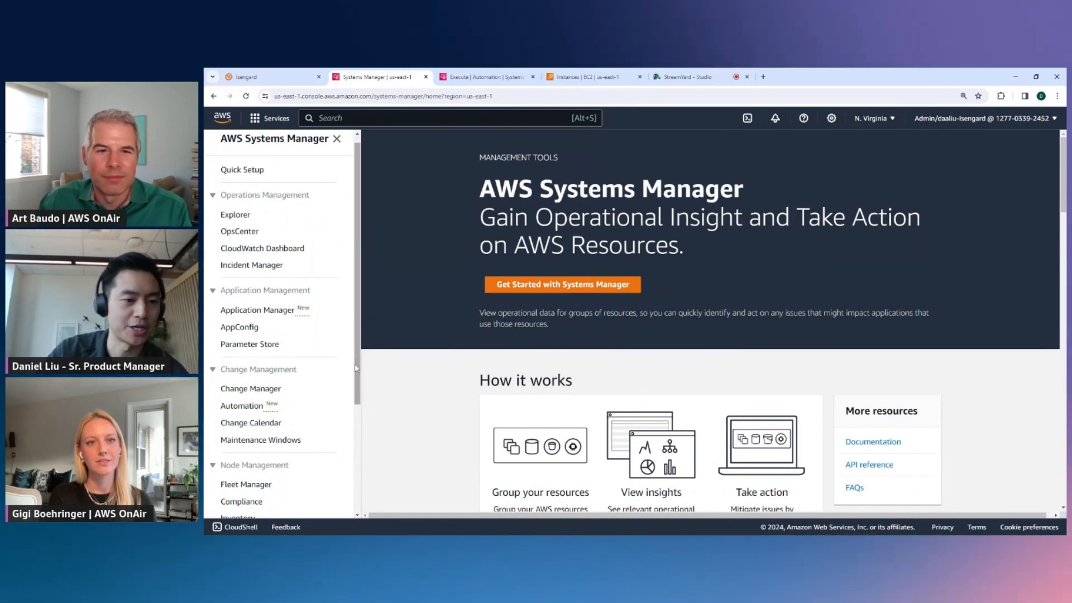
scroll(262, 436, "down", 1)
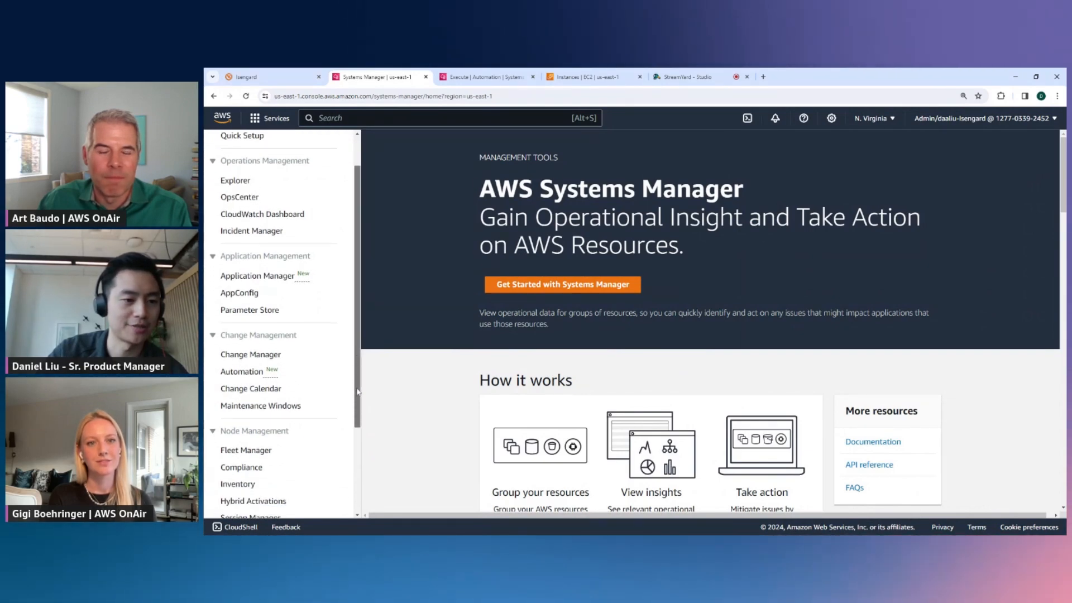
left_click(246, 370)
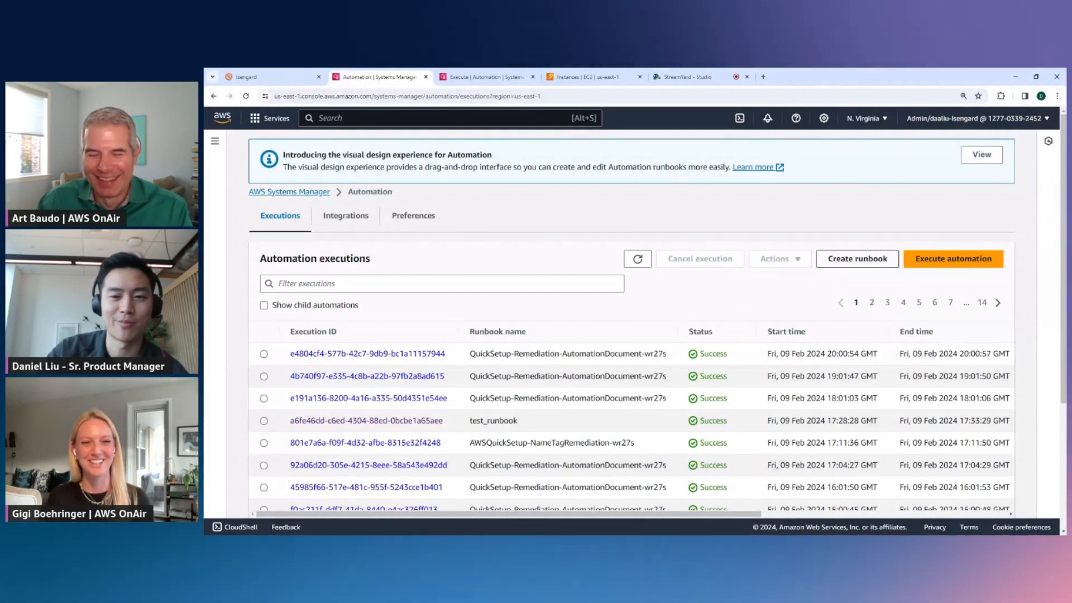
left_click(840, 260)
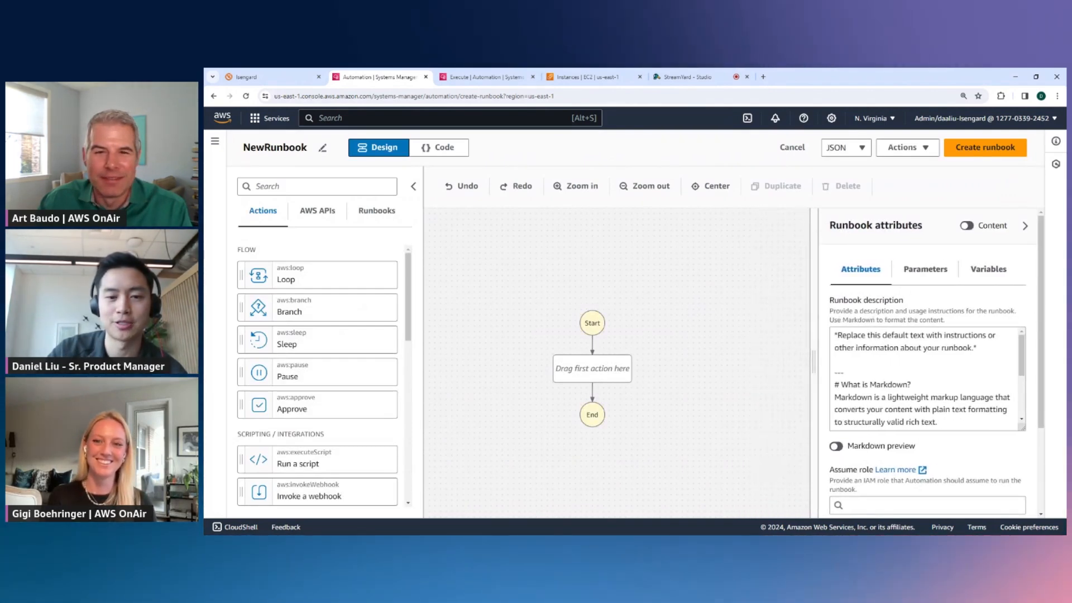
left_click(711, 192)
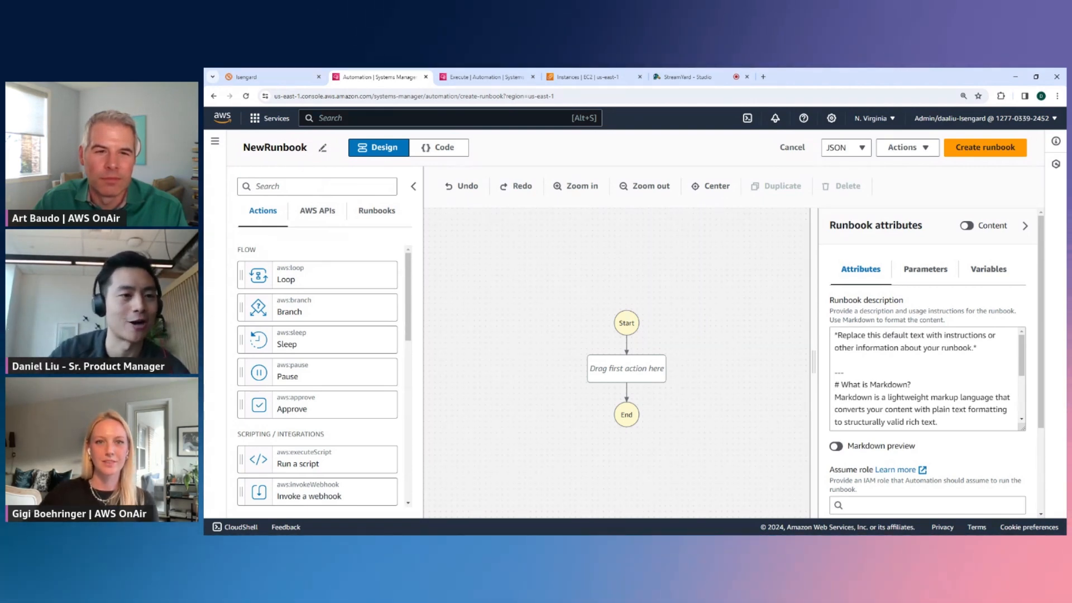
Rename the new runbook as skiing_is_cool.
left_click(321, 149)
left_click_drag(308, 148, 228, 145)
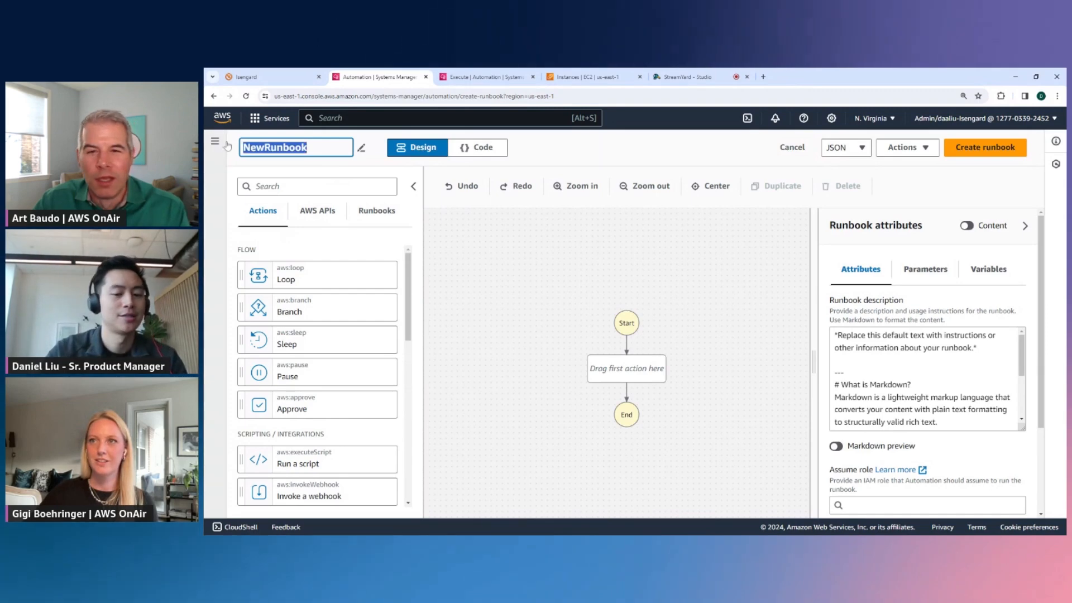
type("skiing is")
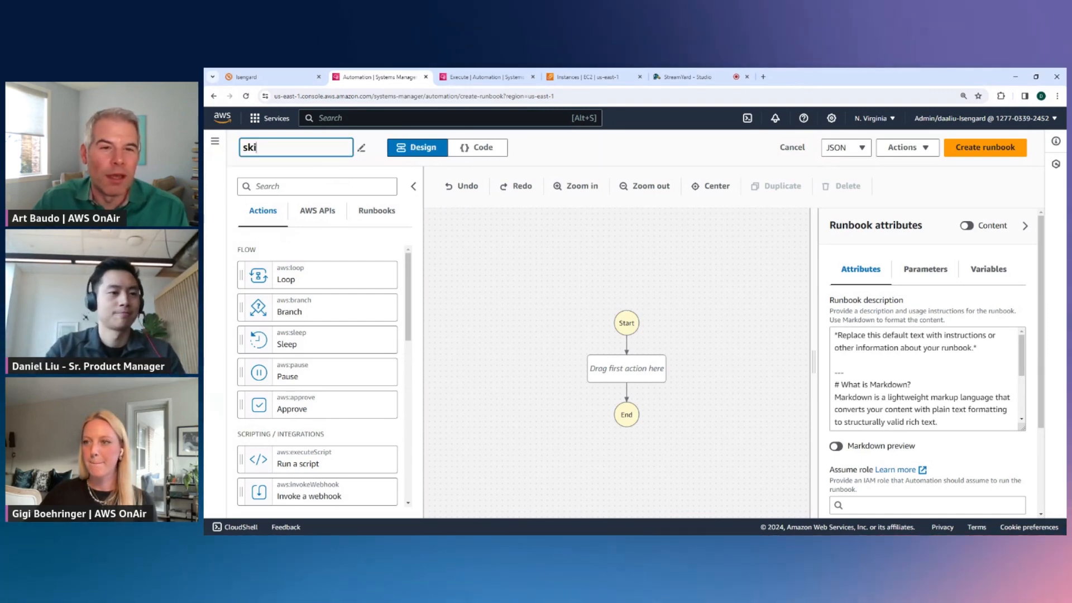
key("BackSpace")
key("BackSpace")
key("BackSpace")
type("_is_cool")
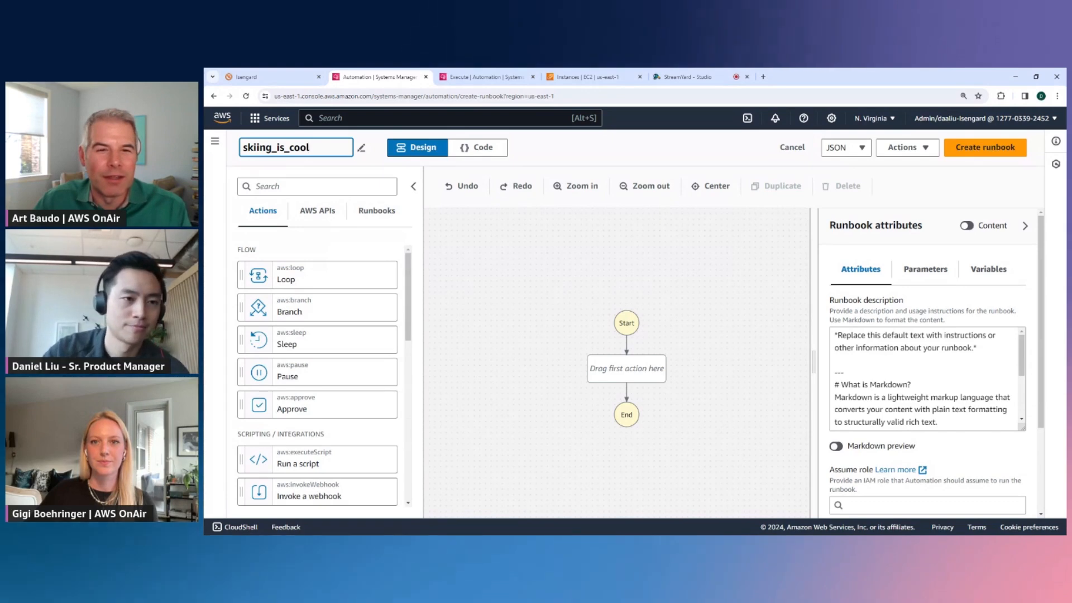
key("Return")
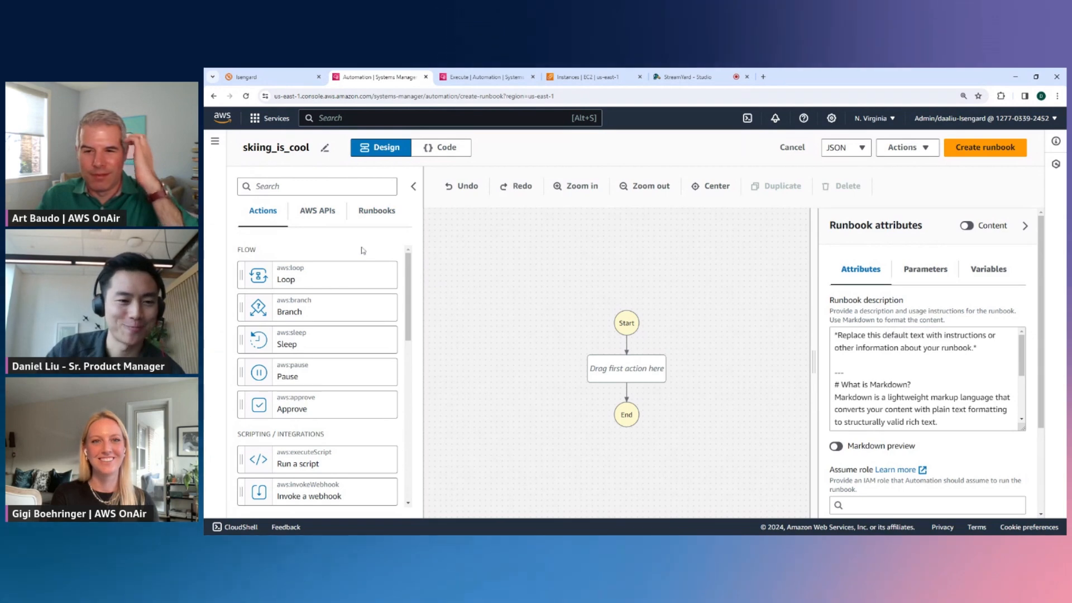
Examine the flow, scripting/integration and resource management actions and the most popular AWS APIs available for building the runbook.
left_click_drag(409, 277, 412, 330)
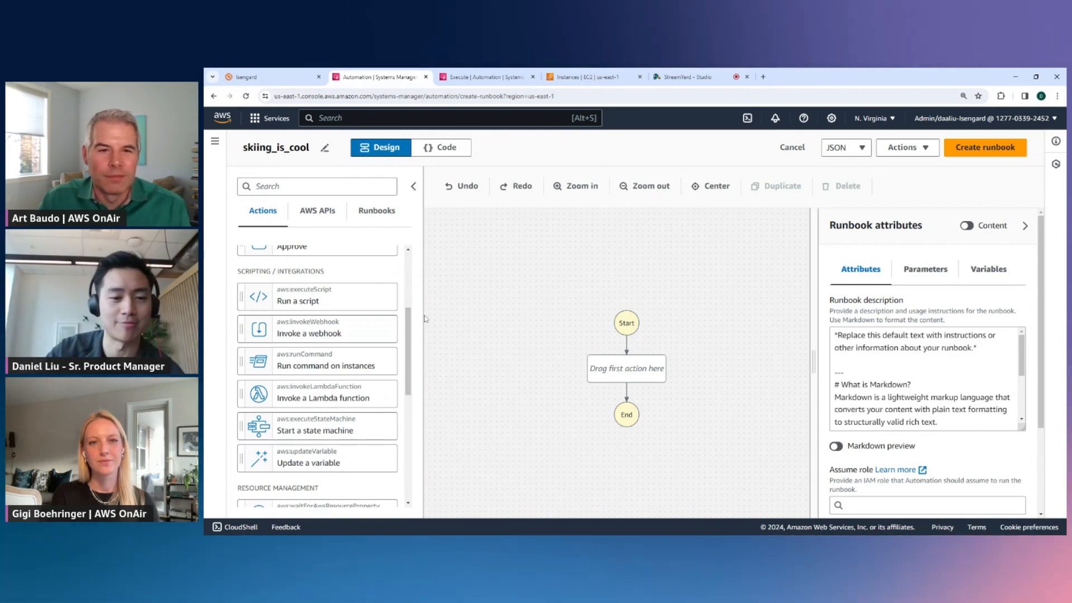
left_click_drag(411, 322, 412, 274)
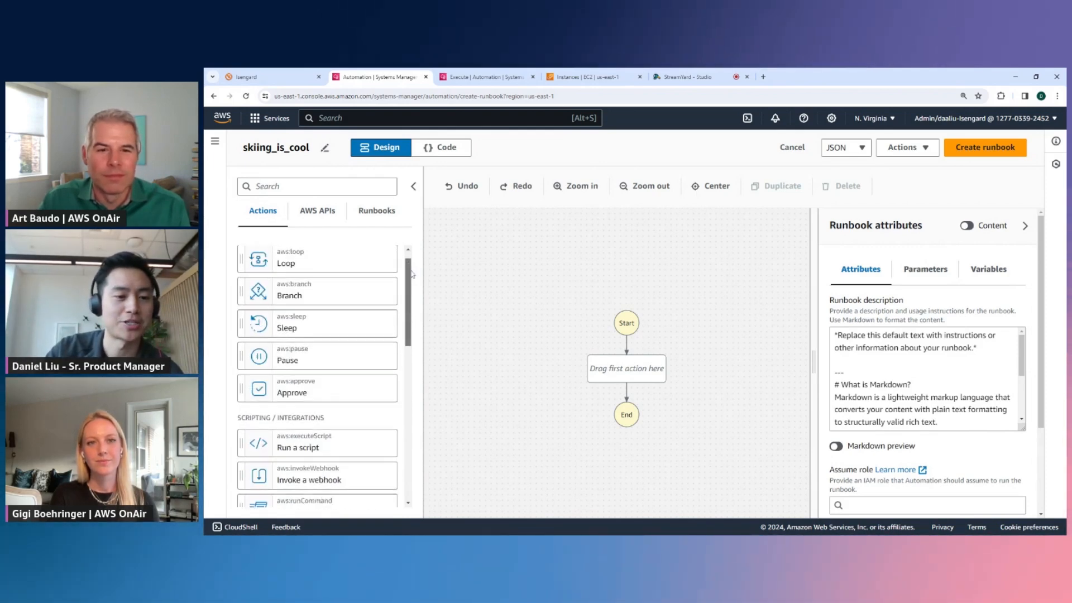
scroll(399, 293, "up", 1)
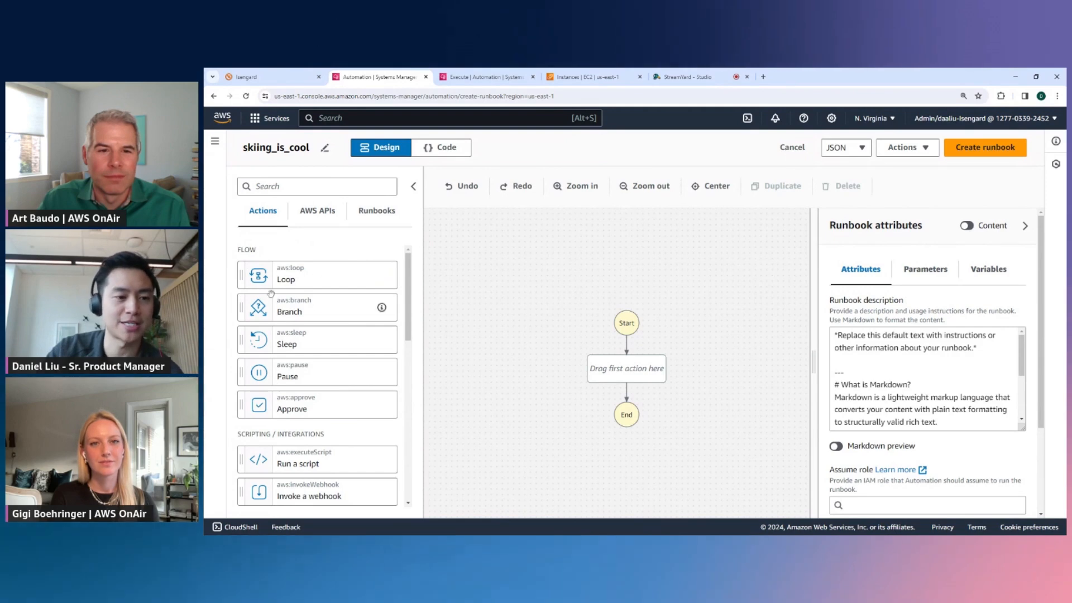
left_click_drag(411, 291, 412, 340)
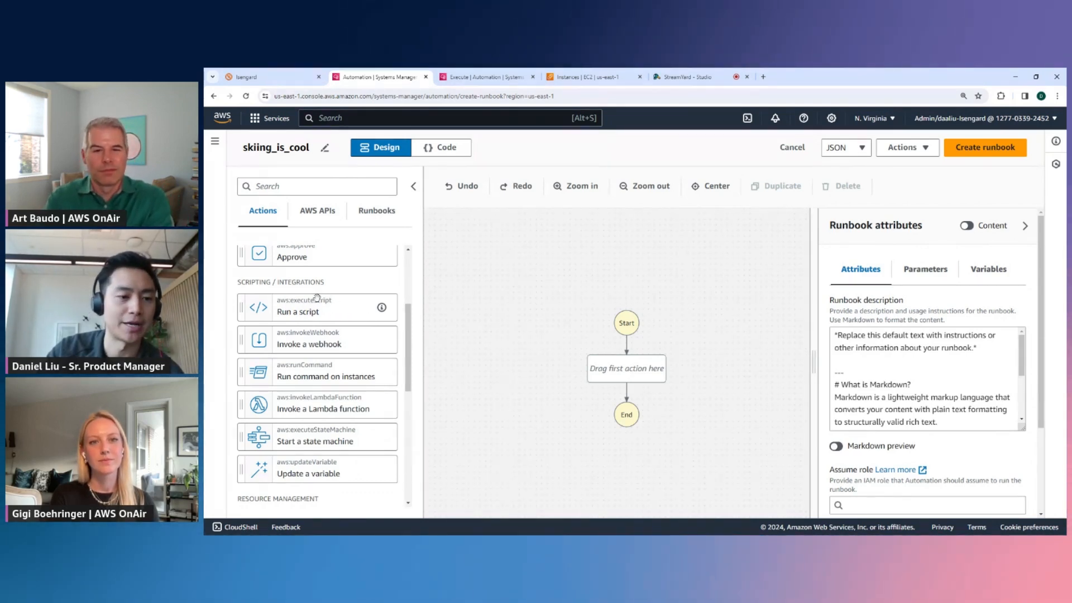
left_click_drag(406, 323, 416, 407)
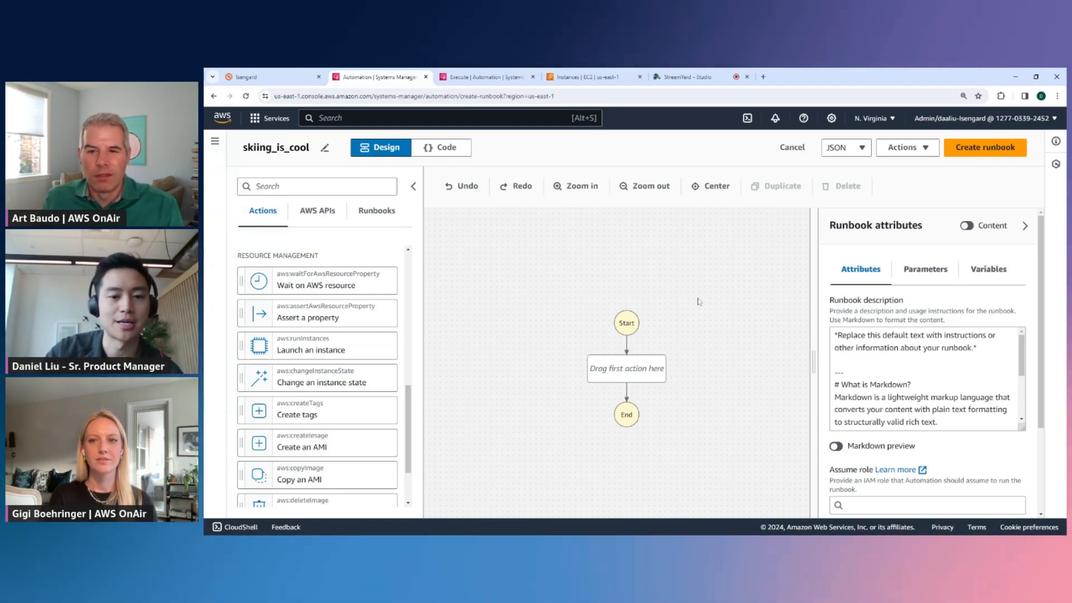
mouse_move(738, 316)
left_mouse_down()
mouse_move(687, 324)
mouse_move(602, 307)
mouse_move(730, 309)
left_mouse_up()
mouse_move(547, 283)
left_mouse_down()
mouse_move(531, 299)
mouse_move(538, 286)
left_mouse_up()
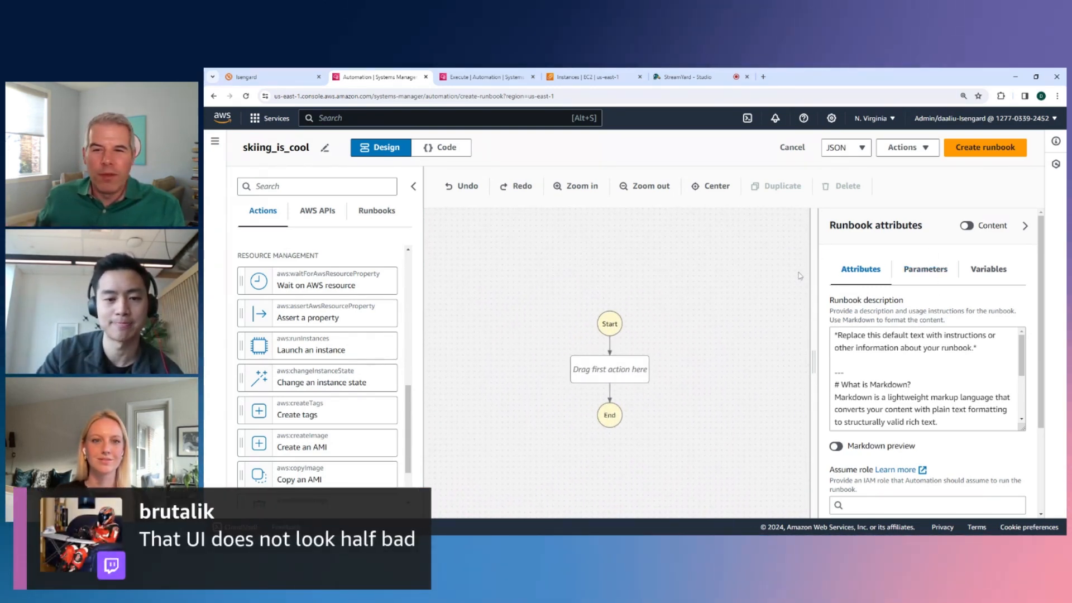
mouse_move(711, 302)
left_mouse_down()
mouse_move(720, 300)
mouse_move(713, 313)
left_mouse_up()
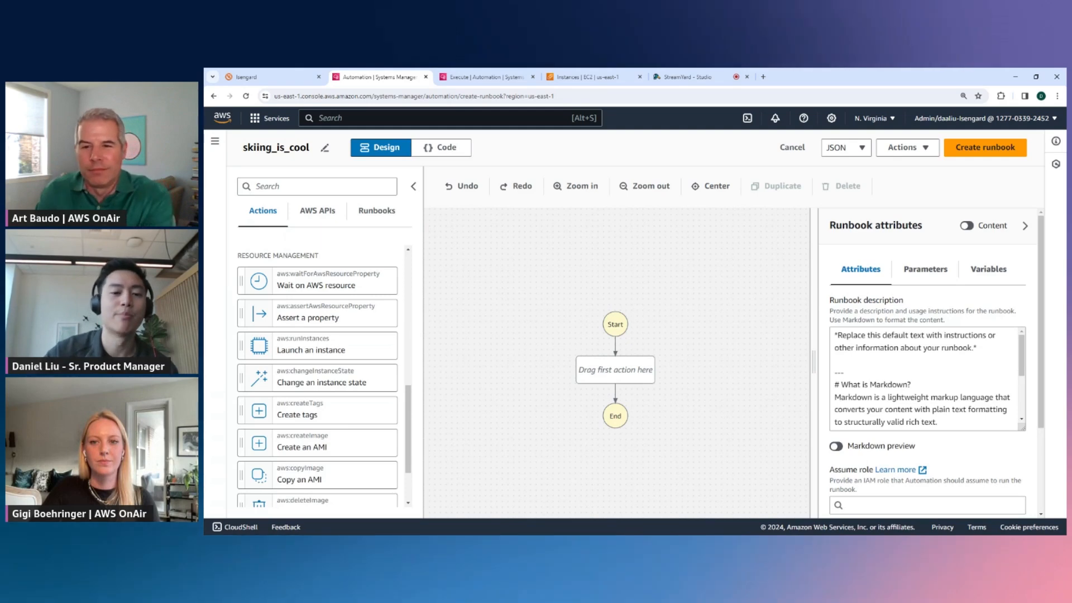
left_click_drag(409, 411, 409, 430)
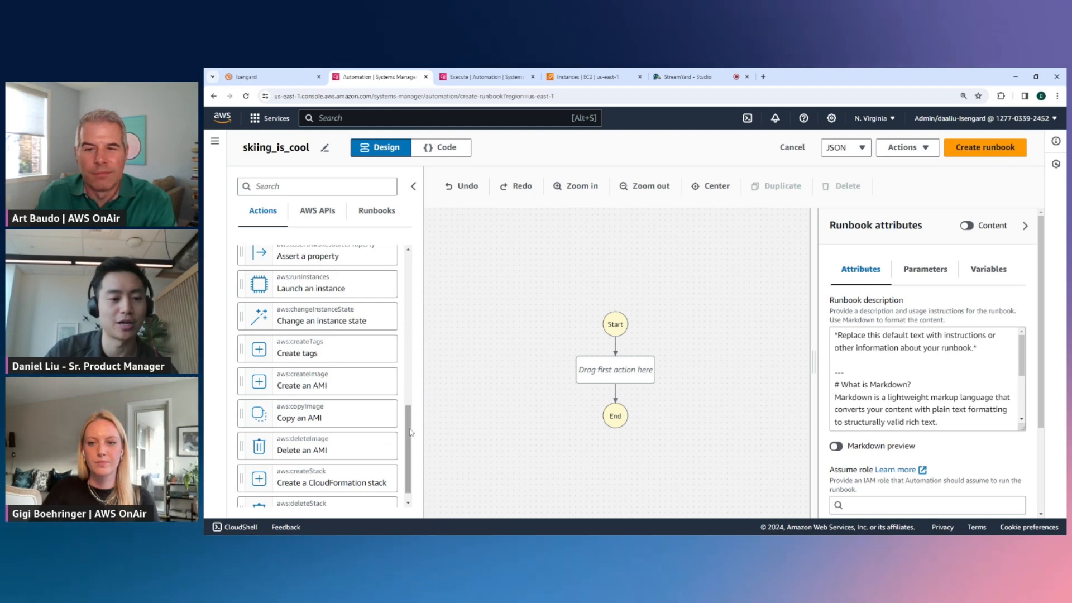
mouse_move(410, 432)
left_mouse_down()
mouse_move(415, 287)
mouse_move(418, 428)
left_mouse_up()
left_click(319, 229)
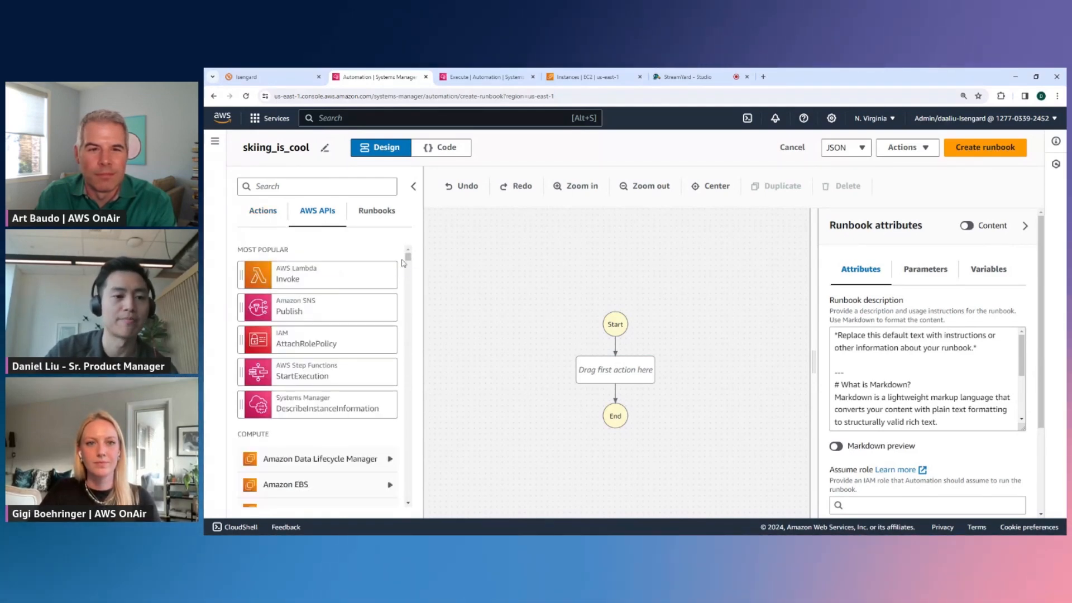
mouse_move(408, 260)
left_mouse_down()
mouse_move(408, 279)
mouse_move(408, 261)
left_mouse_up()
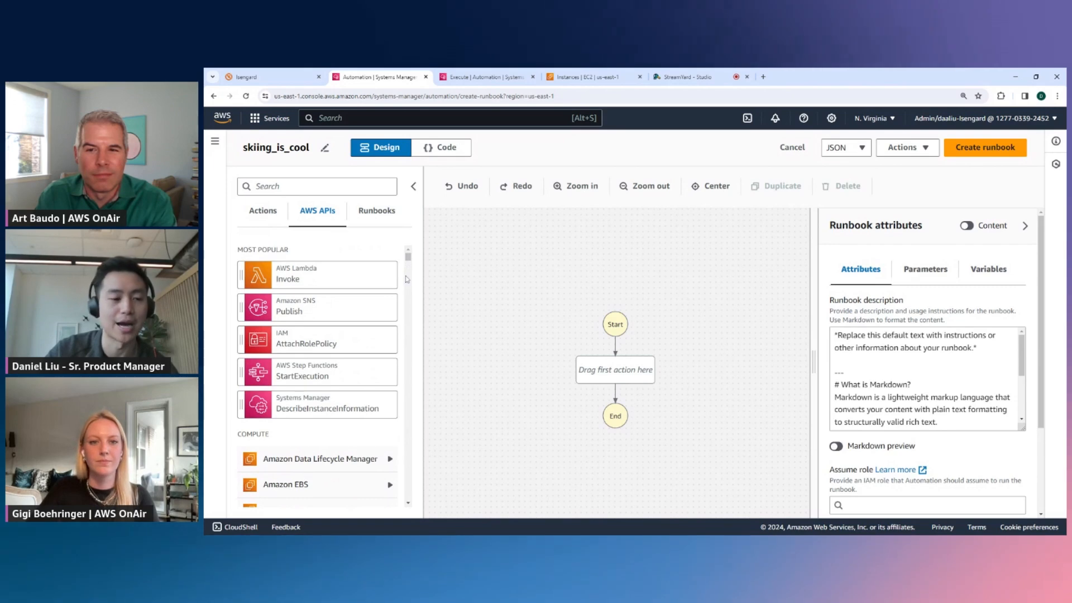
Add two consecutive "Change an instance state" actions to the workflow between Start and End.
left_click(271, 213)
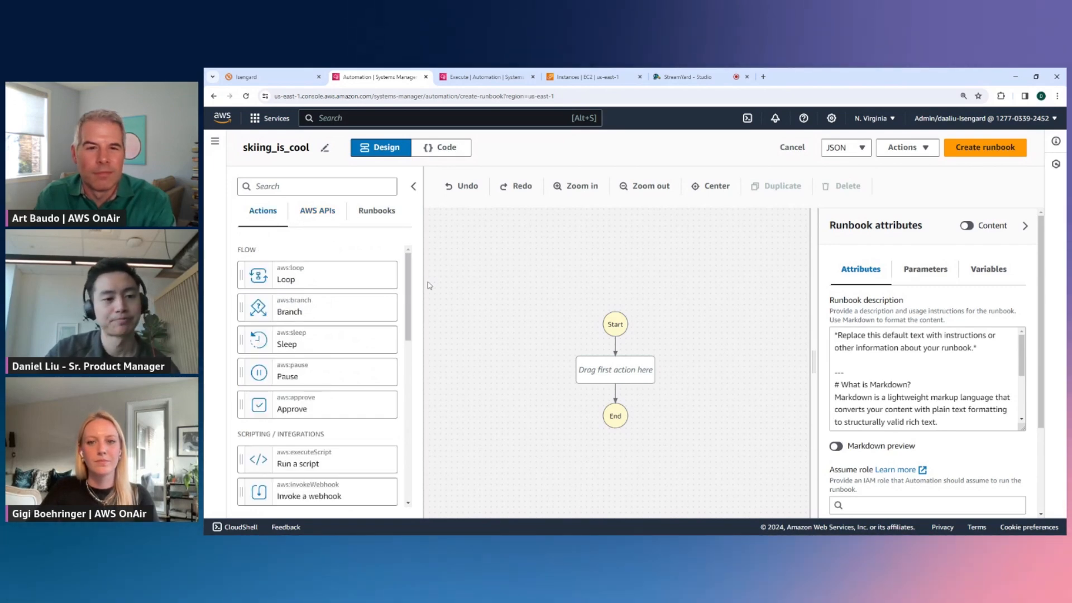
left_click_drag(408, 276, 400, 420)
scroll(403, 405, "down", 1)
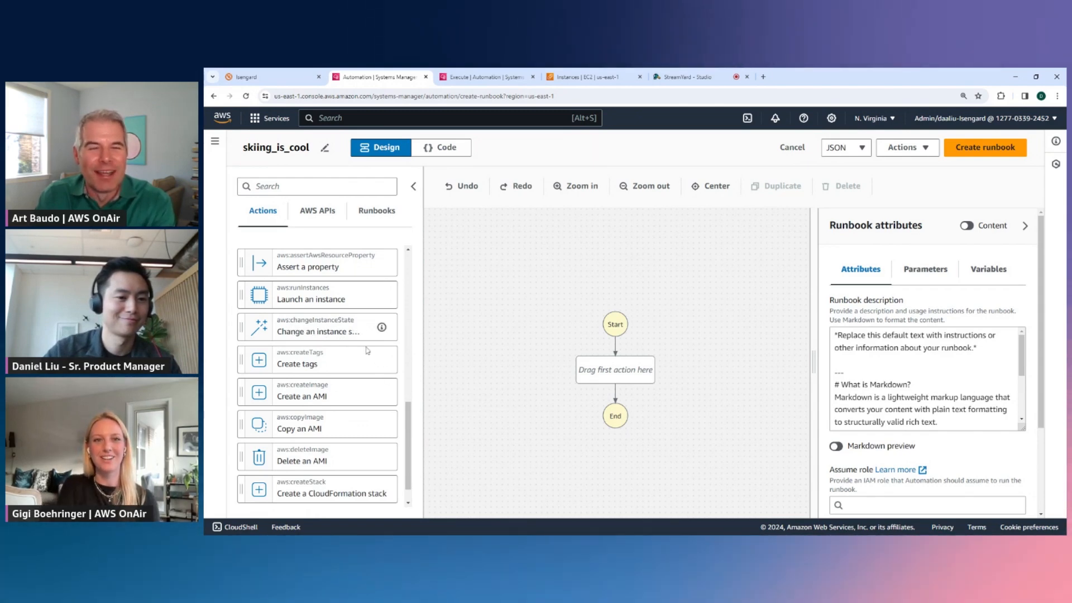
left_click_drag(346, 330, 575, 374)
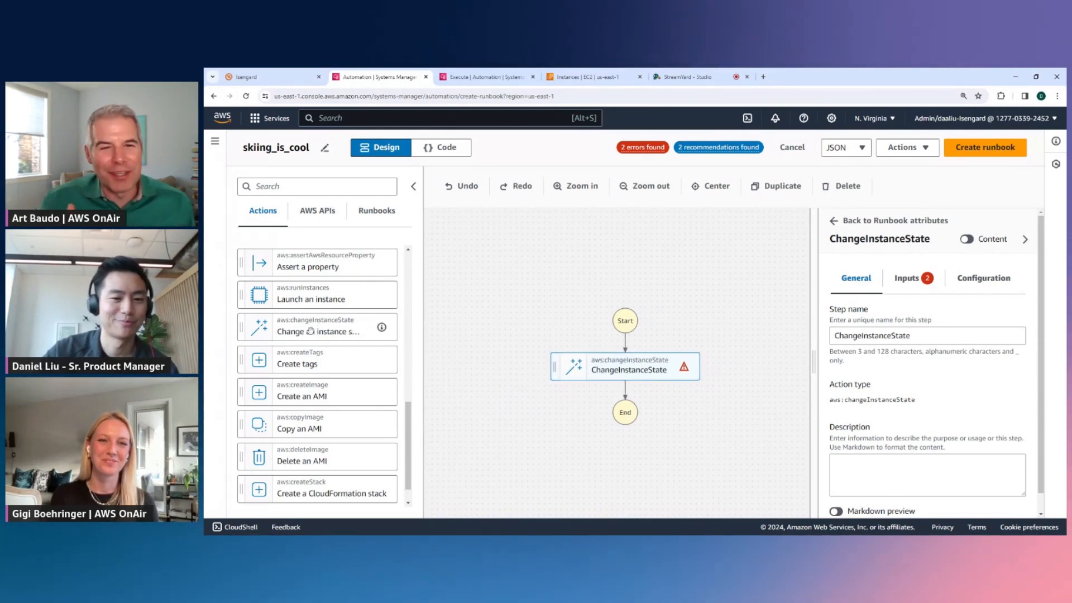
left_click_drag(360, 331, 555, 395)
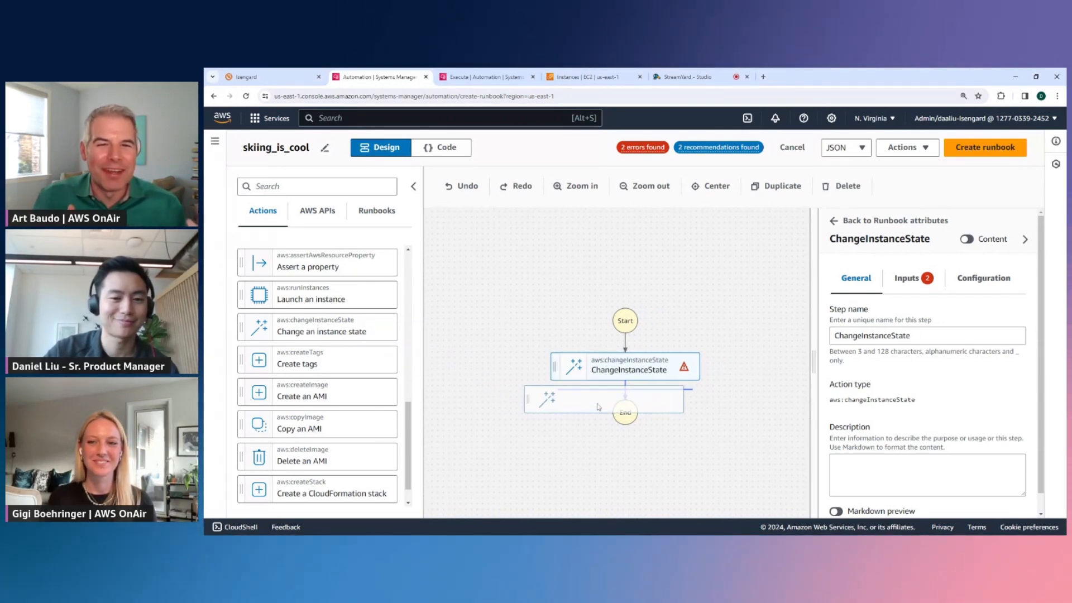
left_click(504, 416)
Rename the first change-instance-state step as StopInstance.
left_click(647, 373)
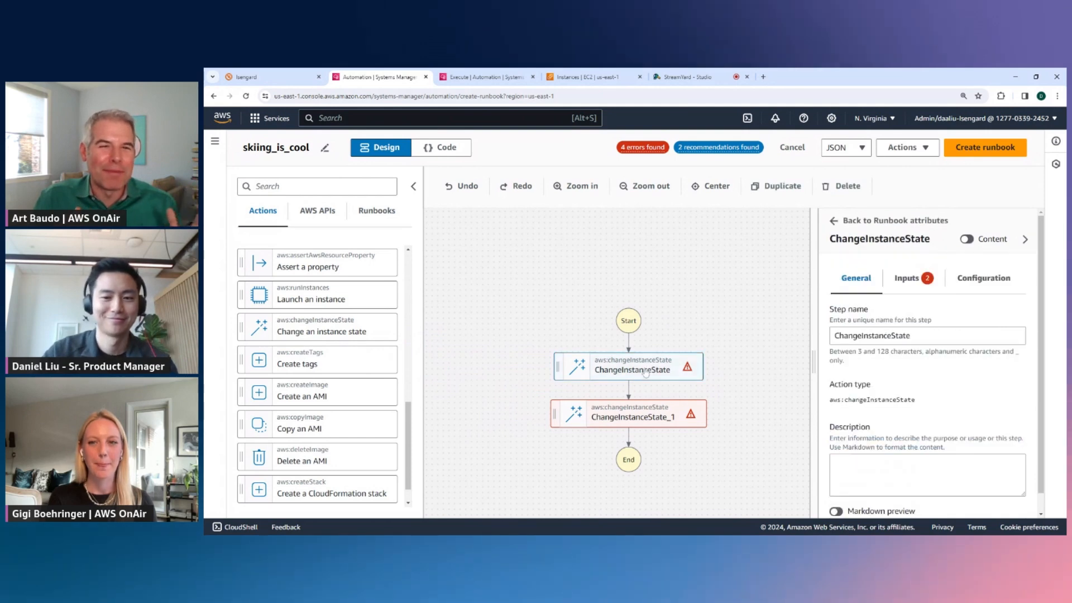
left_click_drag(918, 335, 825, 337)
type("StopInstance")
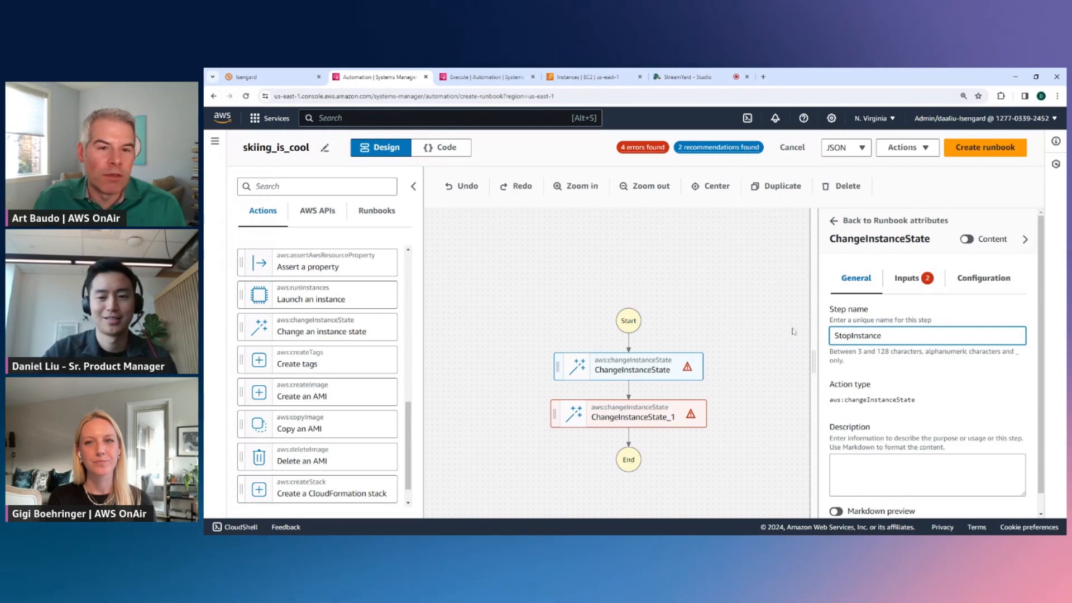
key("Return")
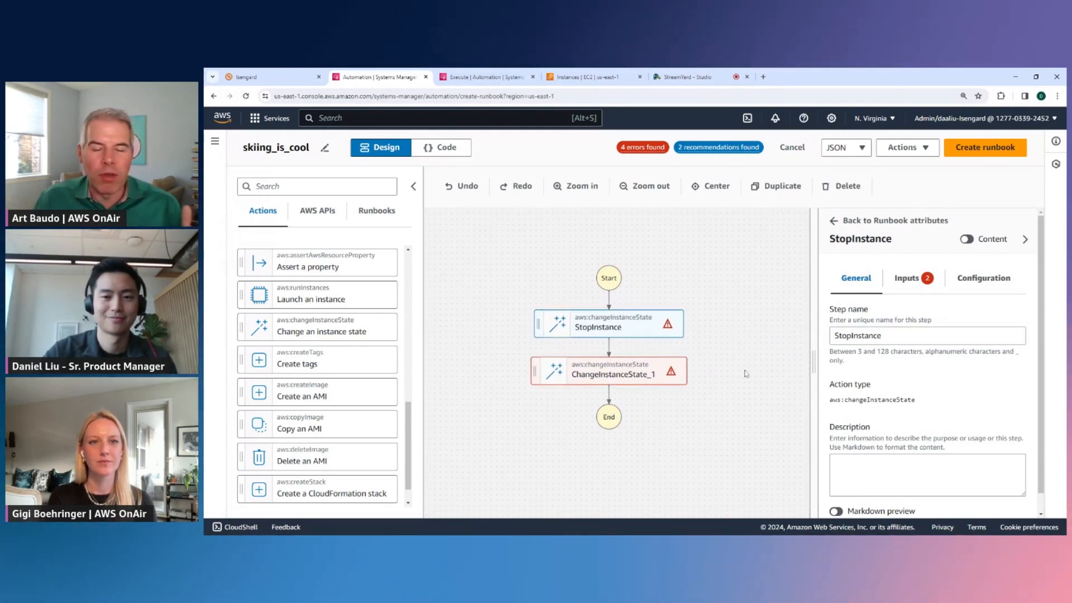
Rename the second change-instance-state step as StartInstance.
left_click(614, 371)
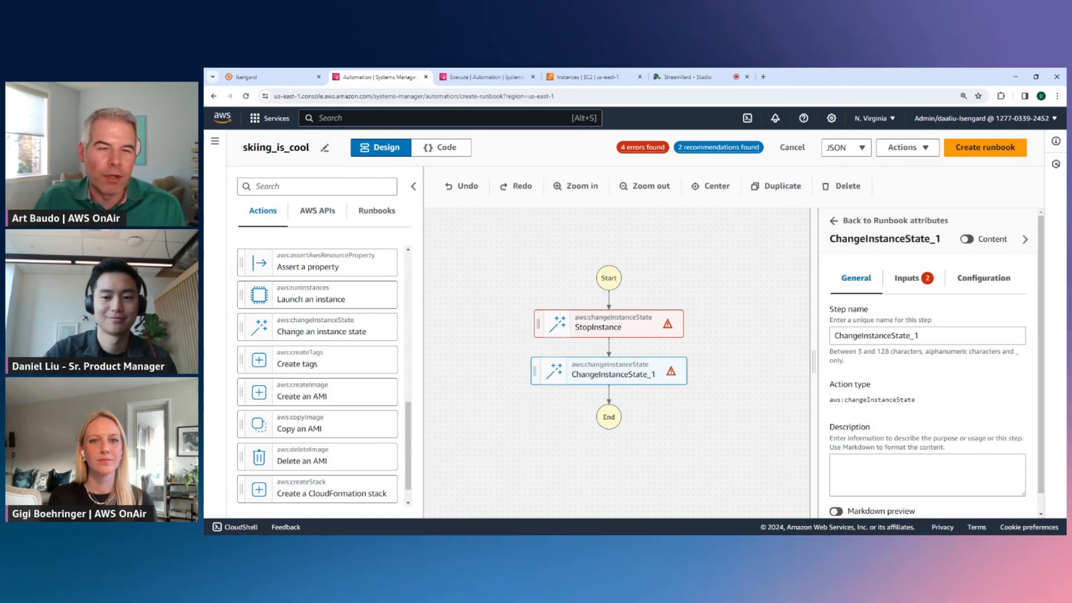
left_click_drag(927, 337, 826, 344)
type("St")
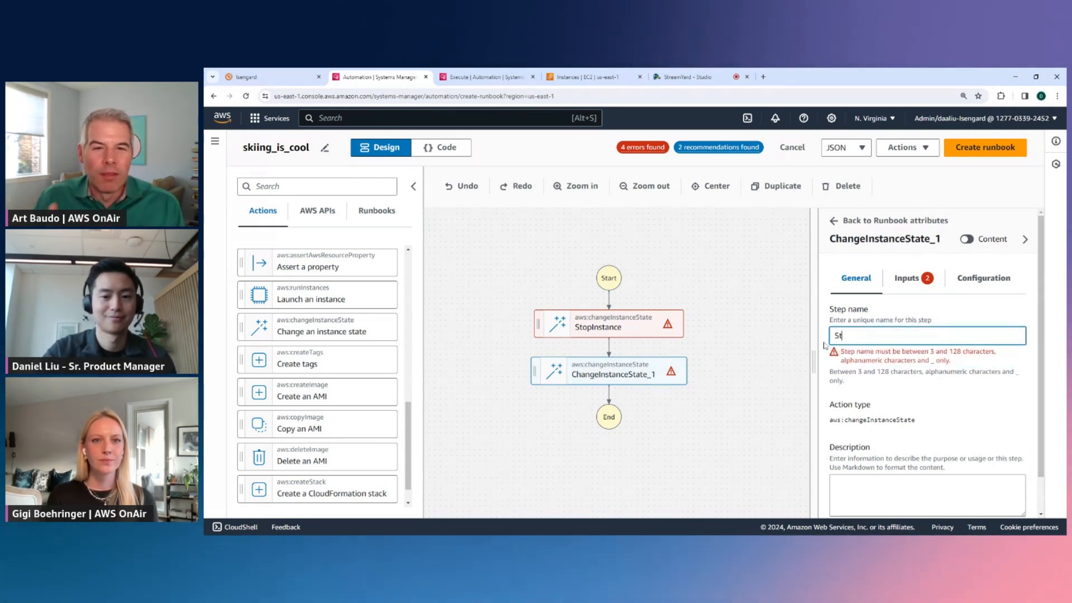
type("artInstance")
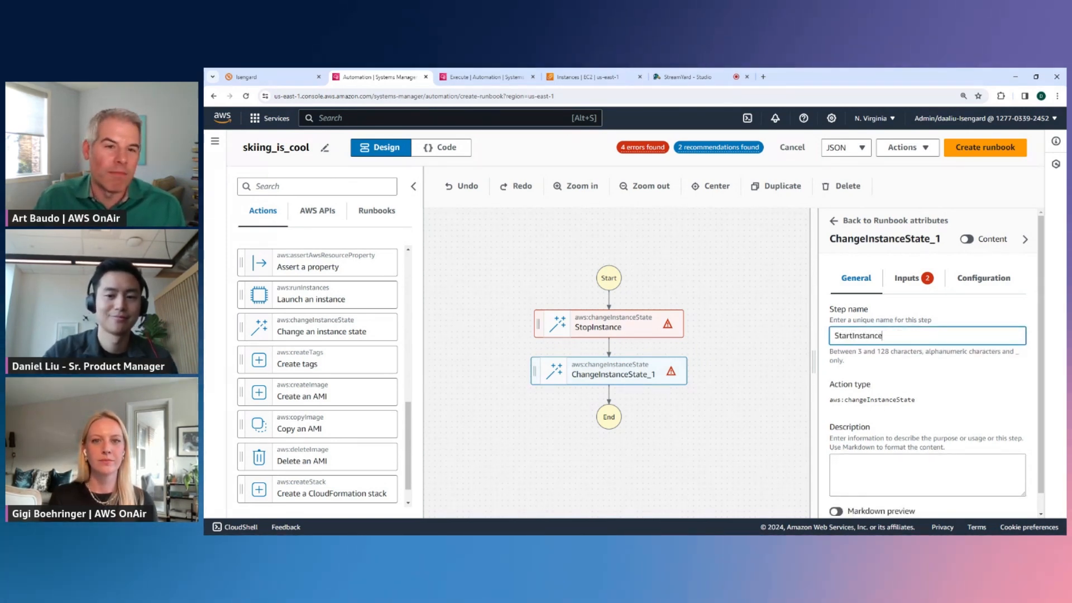
left_click(764, 366)
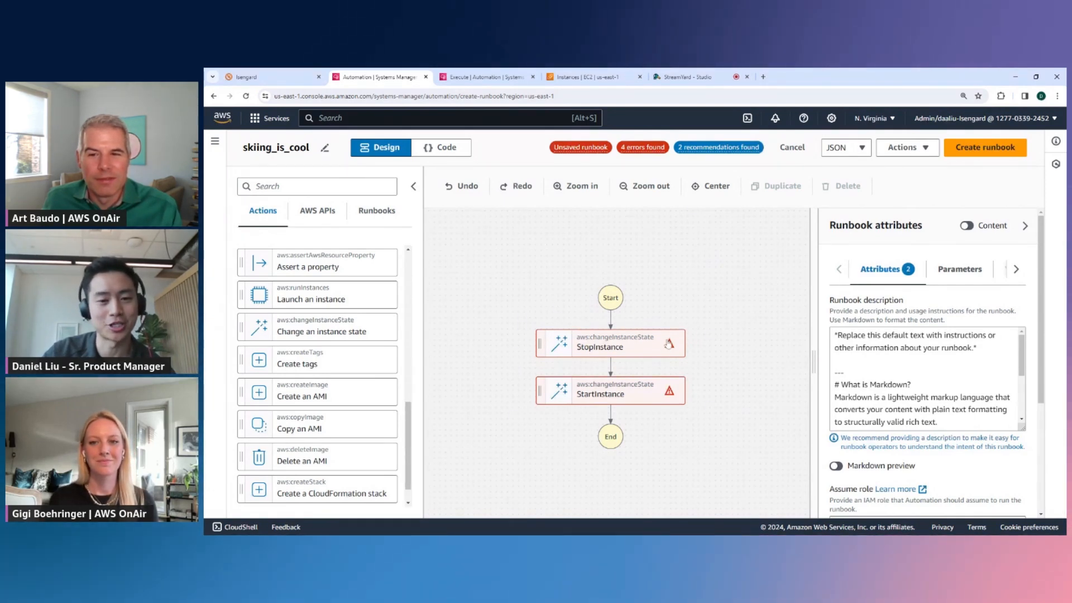
Review the runbook's listed errors and examine the StopInstance step's inputs, including the values offered for Instance IDs.
left_click(644, 150)
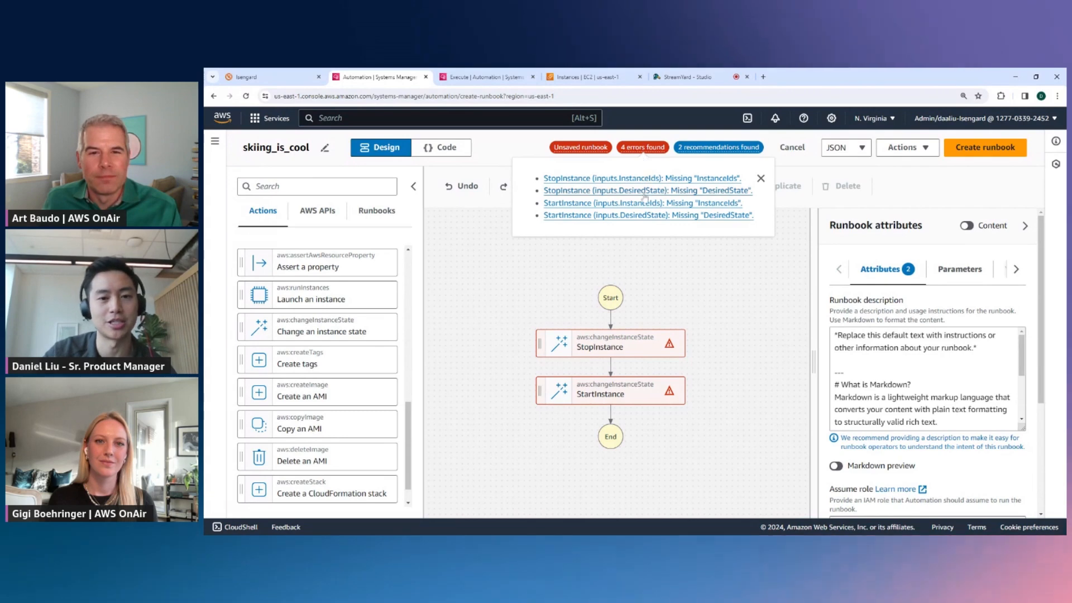
left_click(658, 179)
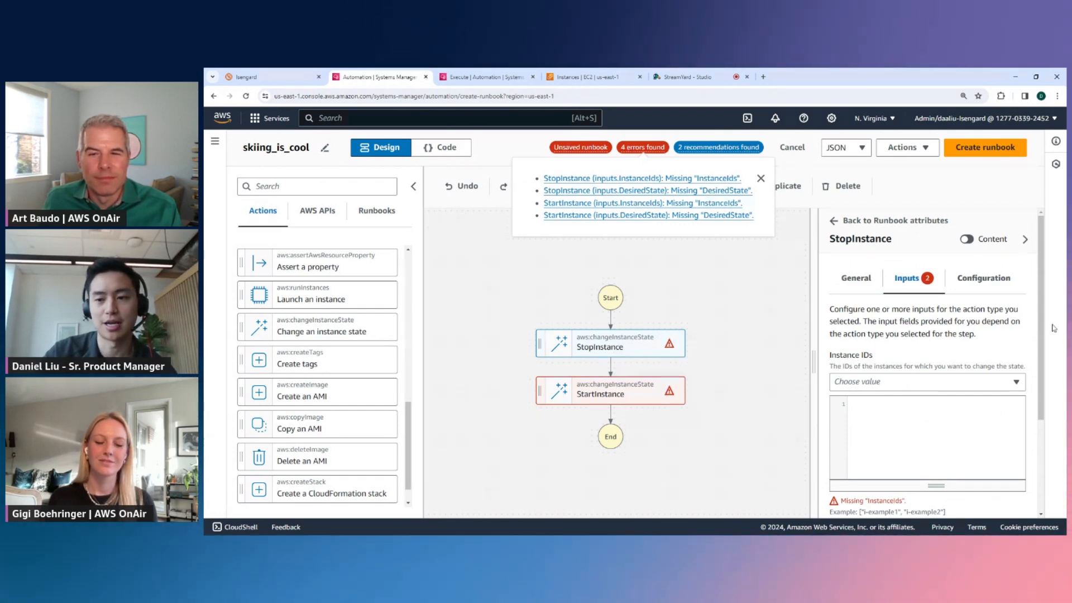
scroll(1035, 366, "down", 2)
scroll(1035, 365, "down", 1)
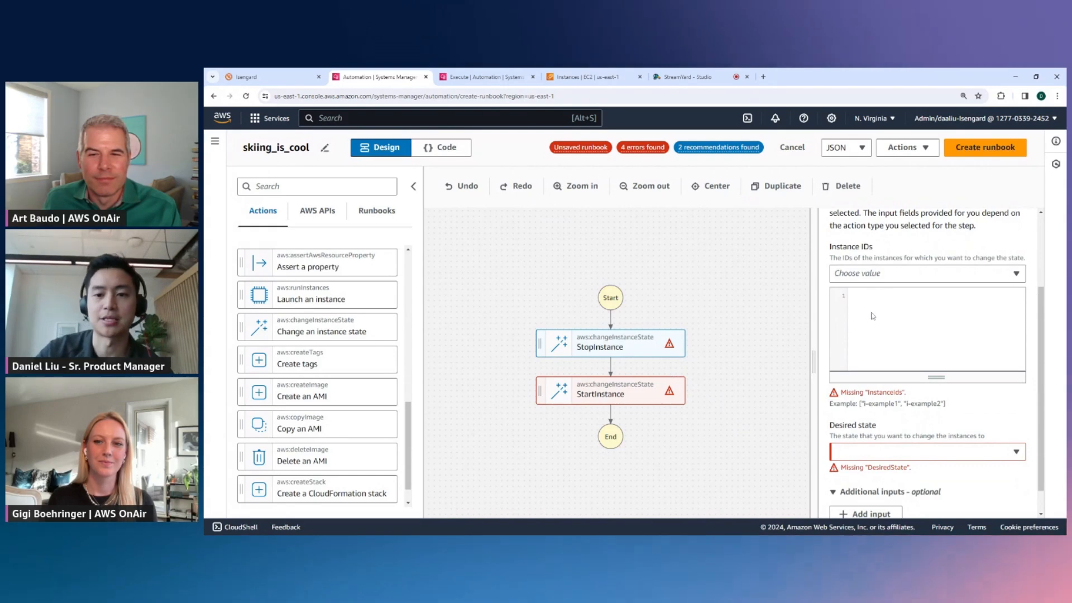
left_click(876, 274)
left_click(867, 273)
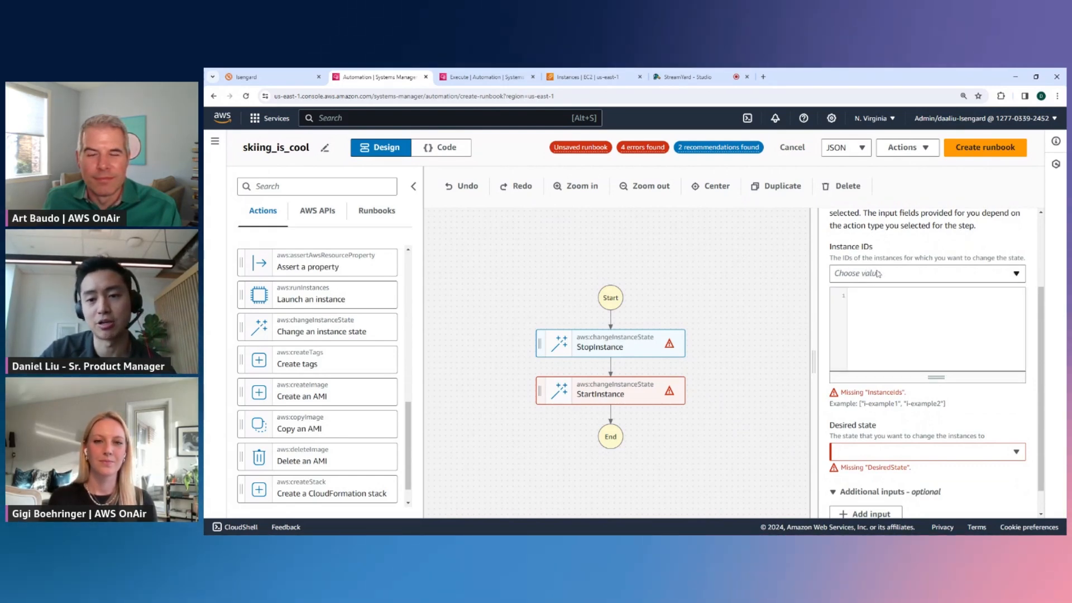
left_click(878, 273)
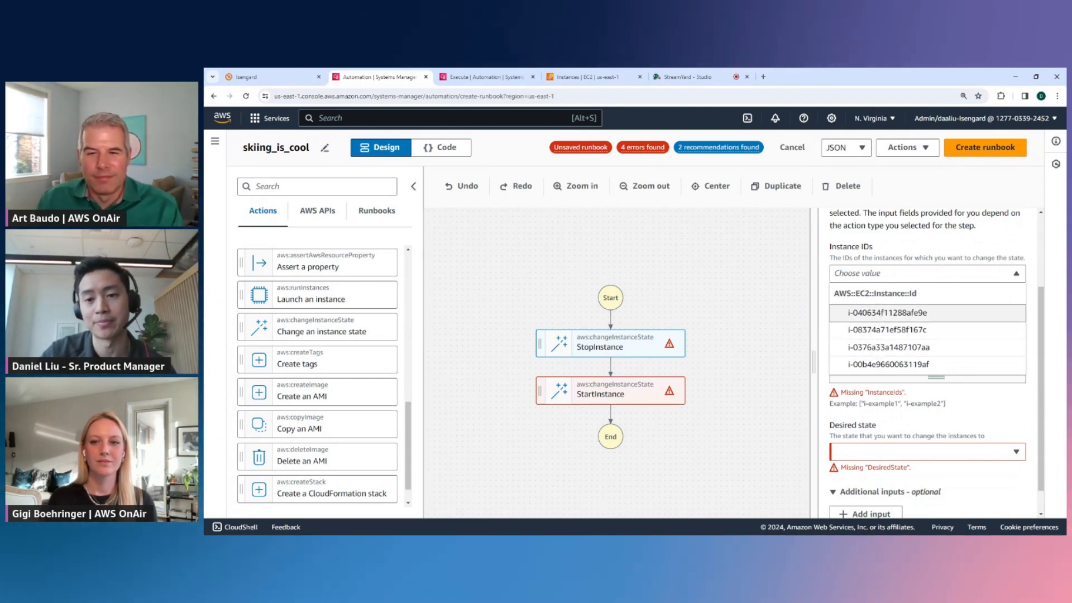
left_click(887, 274)
scroll(1029, 308, "up", 3)
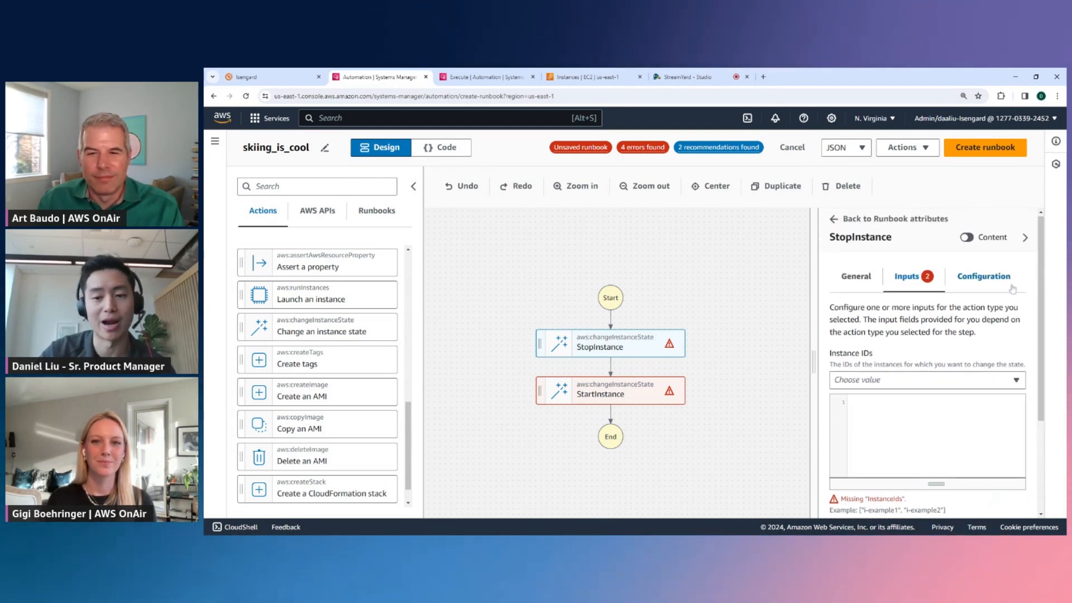
Add a required runbook parameter named InstanceIDs with the type List<AWS::EC2::Instance::Id>.
left_click(763, 282)
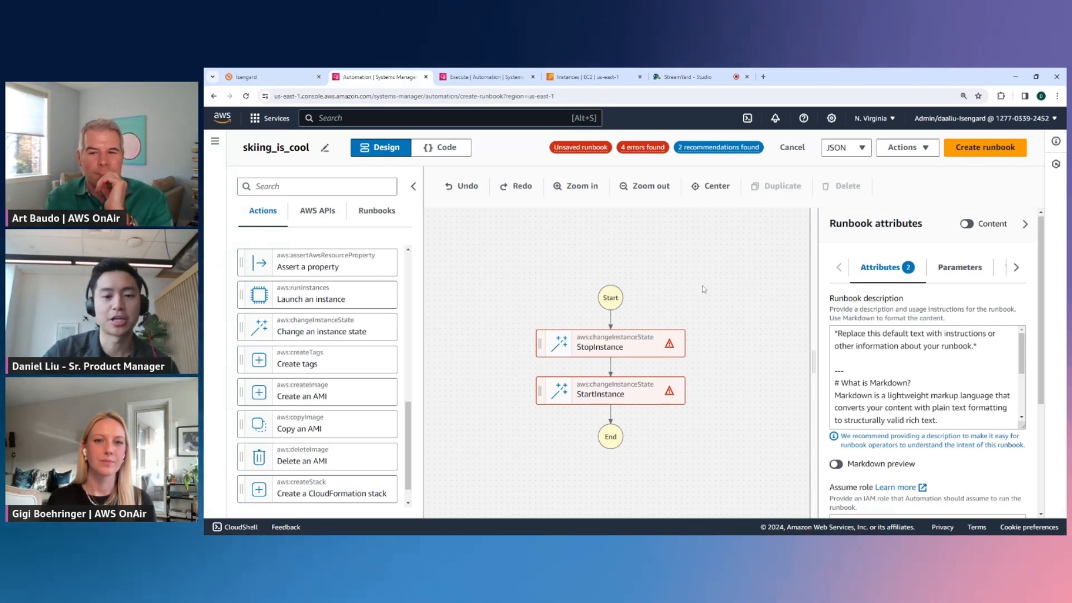
left_click(958, 268)
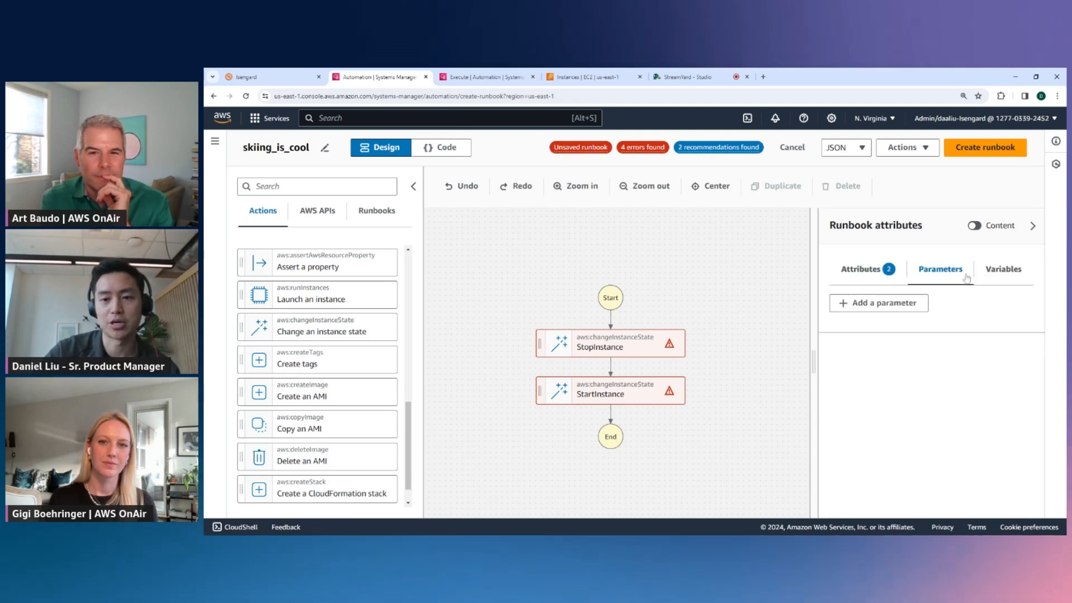
left_click(888, 306)
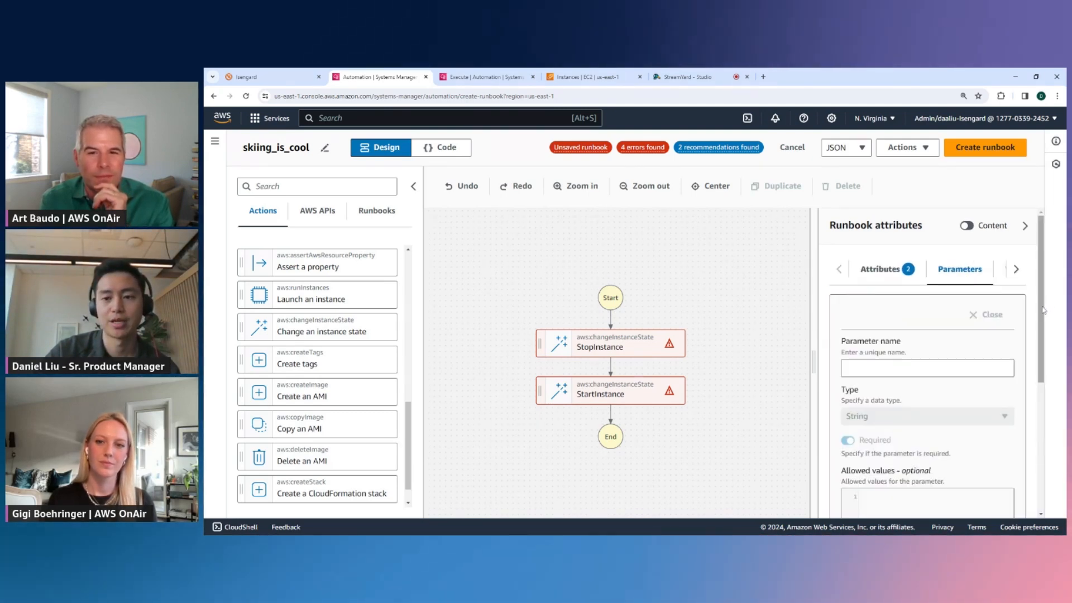
left_click_drag(1042, 307, 1040, 352)
left_click(917, 284)
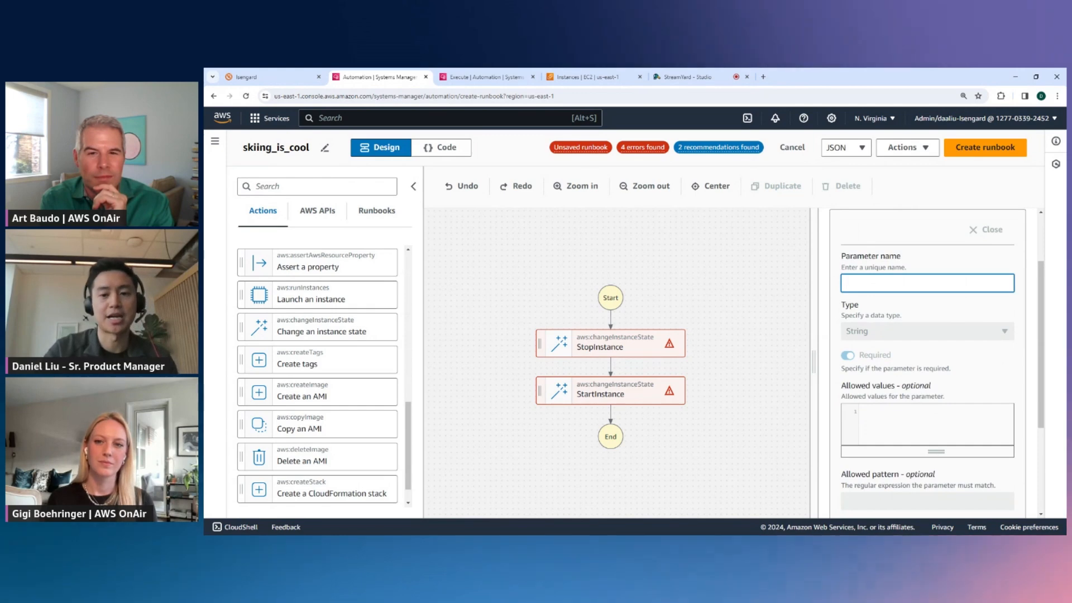
type("InstanceId")
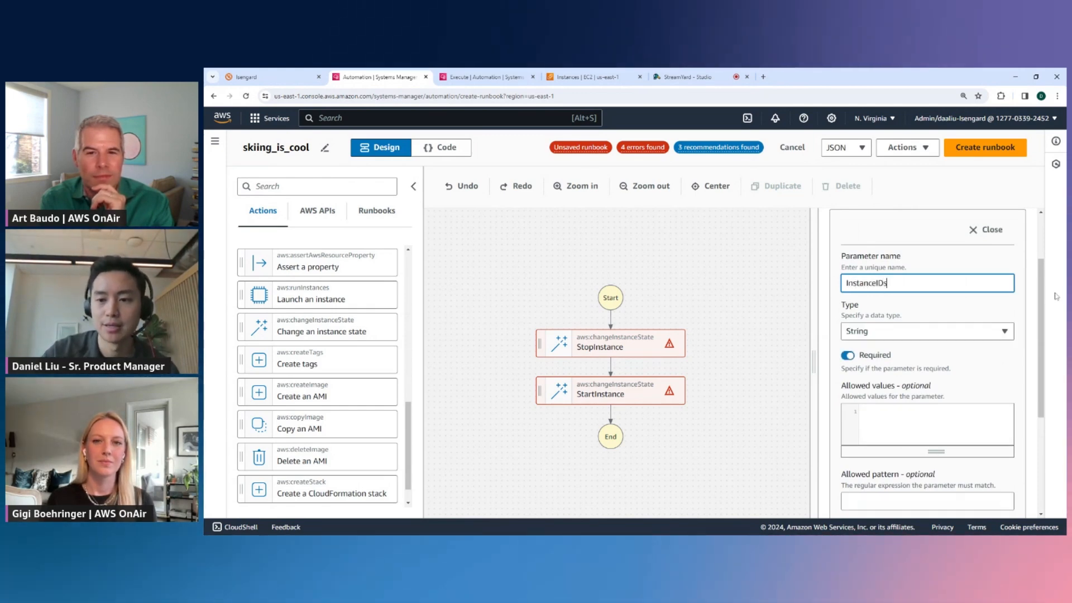
scroll(1004, 293, "down", 1)
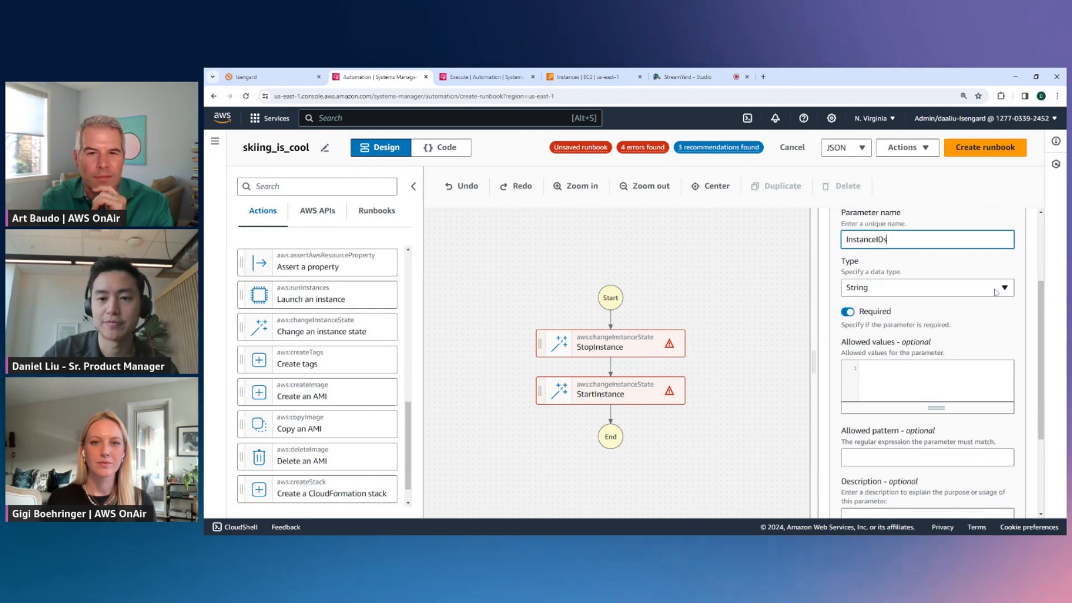
left_click(924, 289)
left_click_drag(1009, 333, 1010, 377)
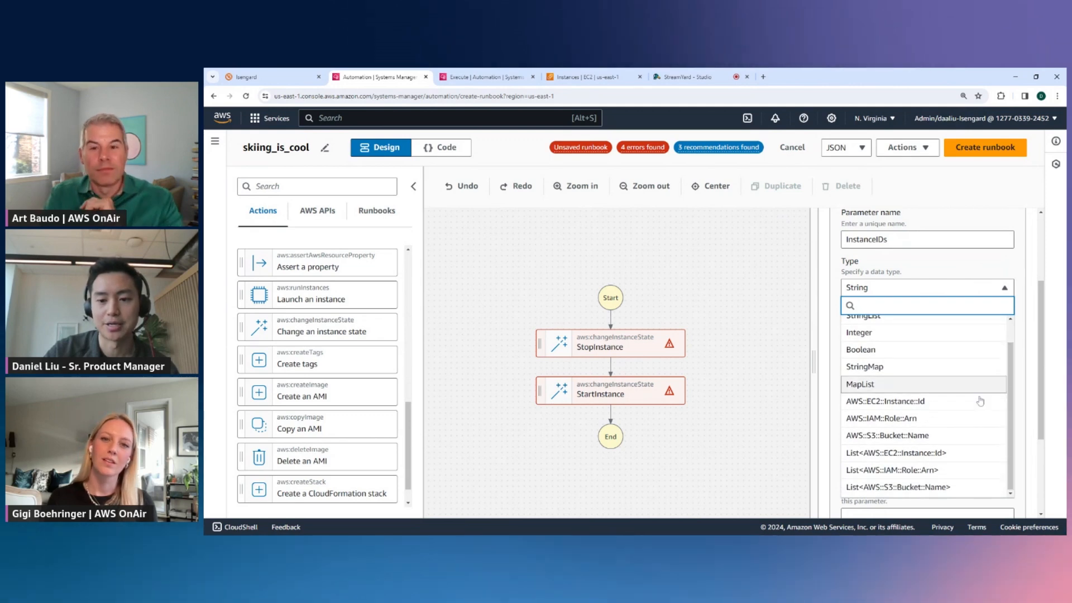
left_click(927, 459)
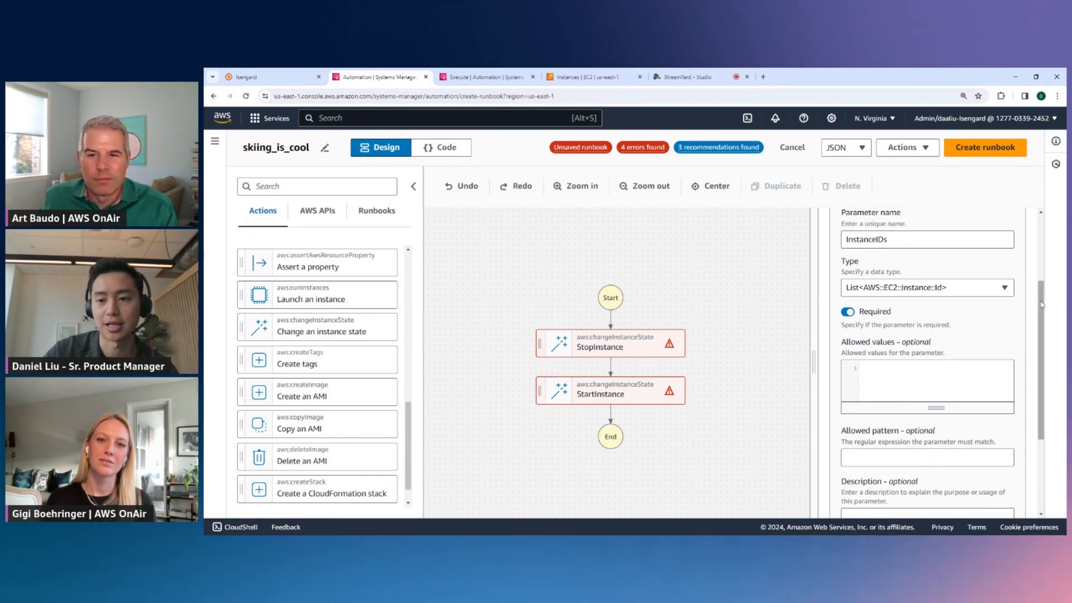
Describe the InstanceIDs parameter as "Lists of your instance IDS" and finish editing it.
left_click_drag(1041, 304, 1045, 362)
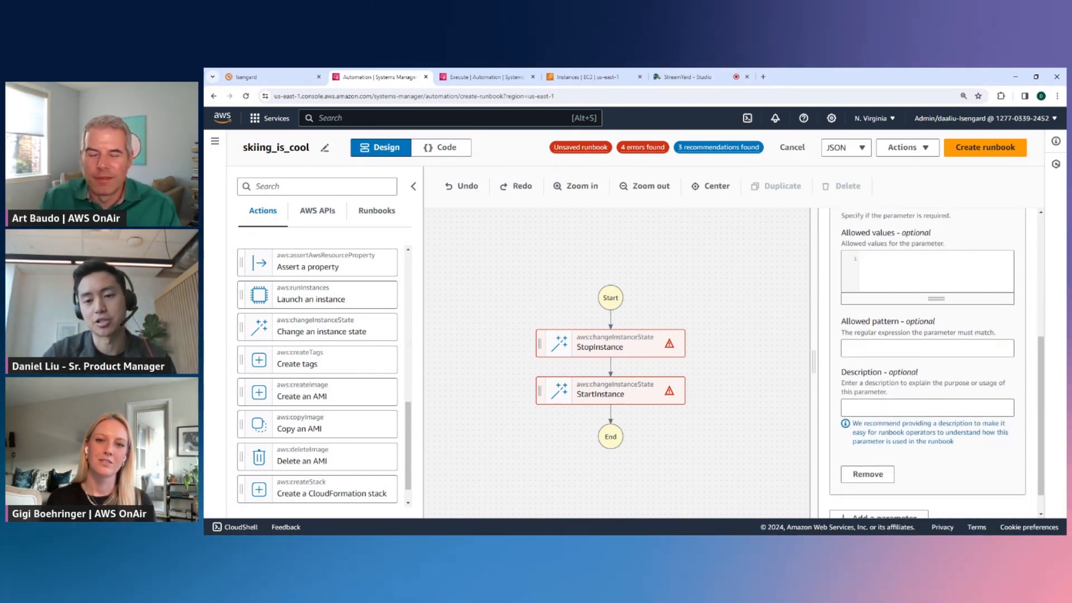
left_click(895, 402)
type("Lists")
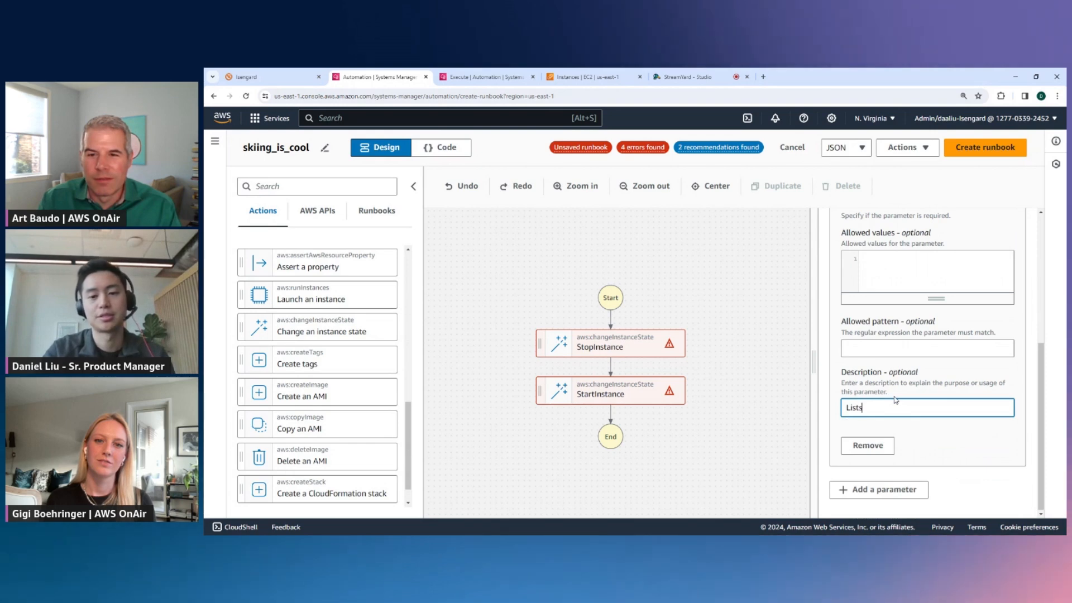
type(" of your instance IDS")
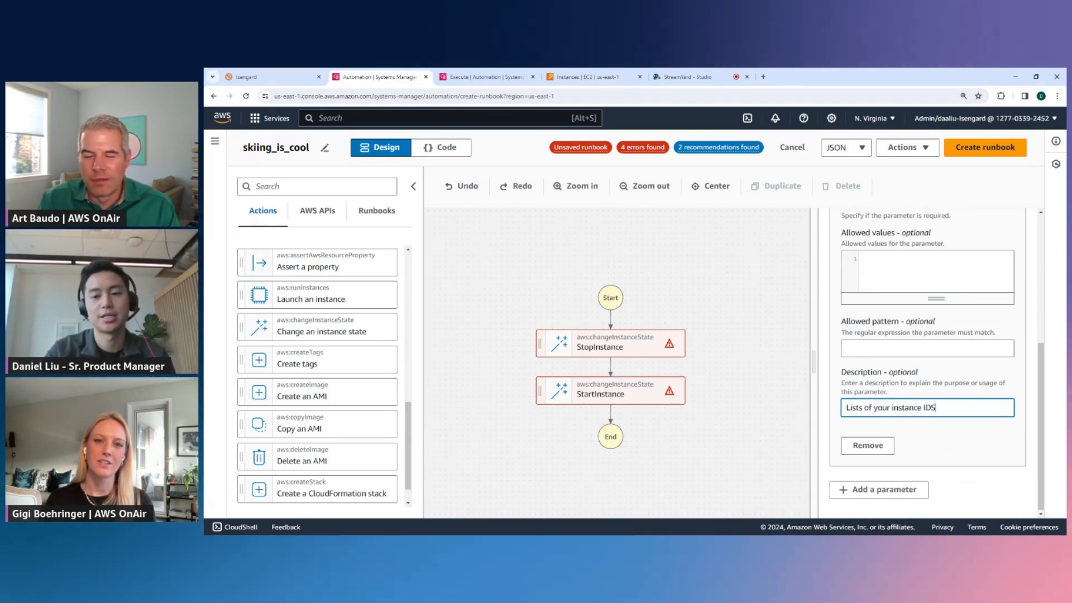
scroll(976, 366, "up", 5)
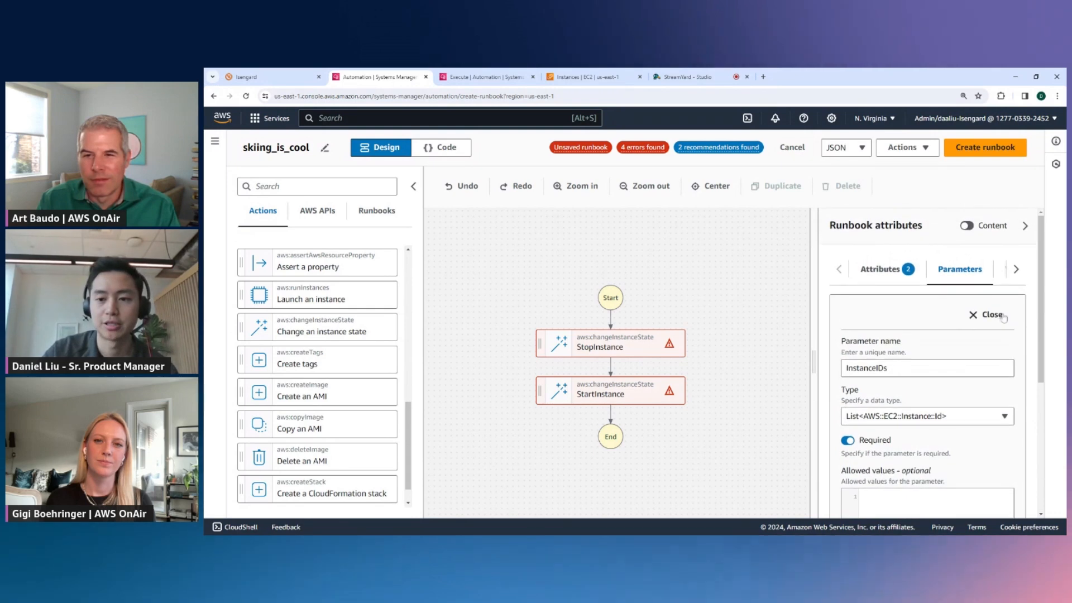
left_click(994, 319)
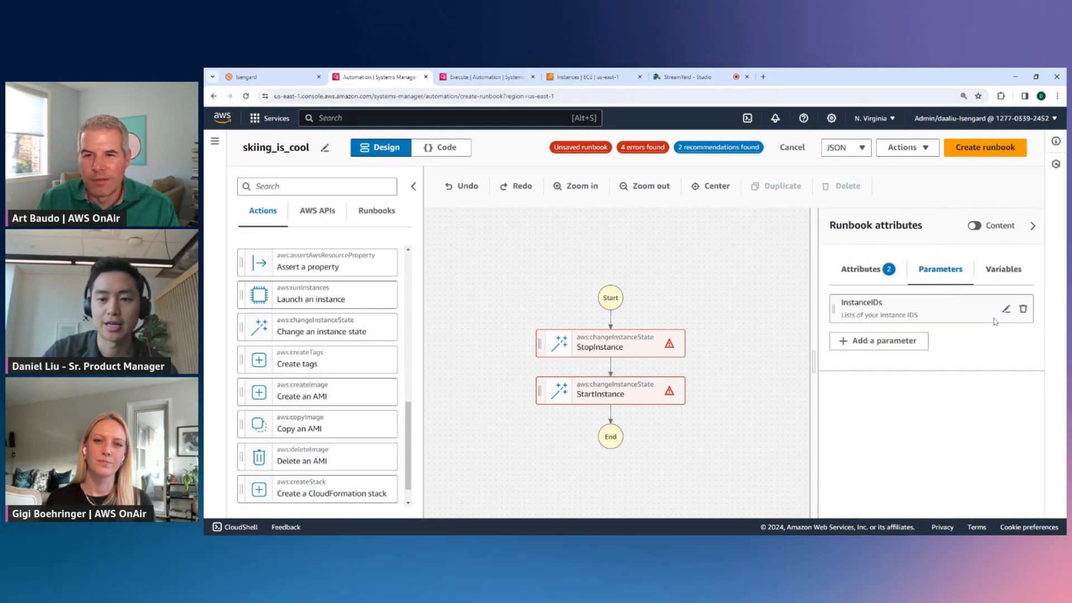
Set the StopInstance step's Instance IDs input to the InstanceIDs document input.
left_click(624, 351)
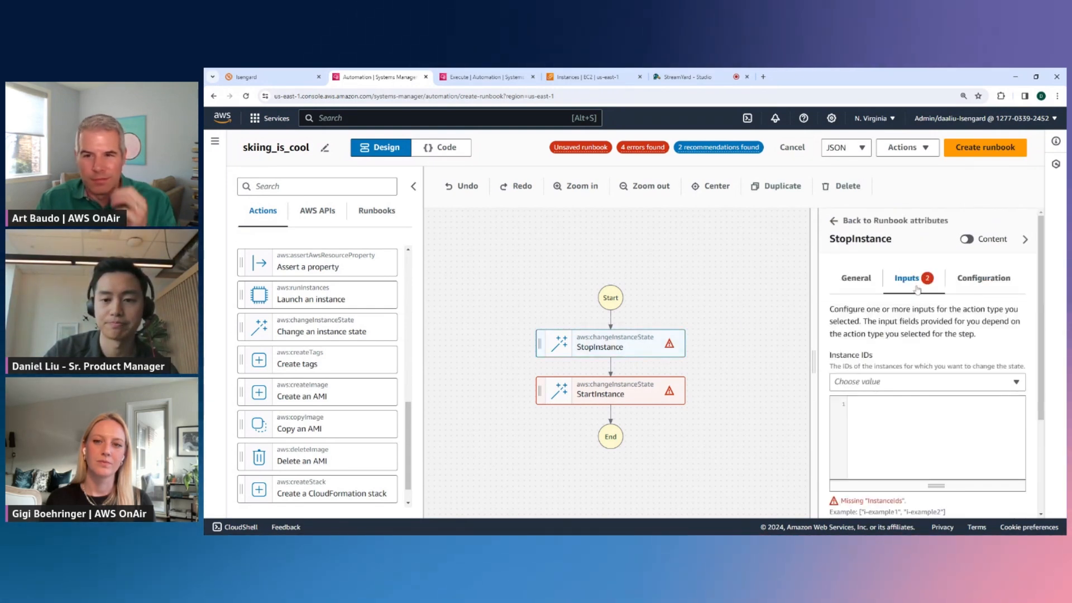
left_click(915, 381)
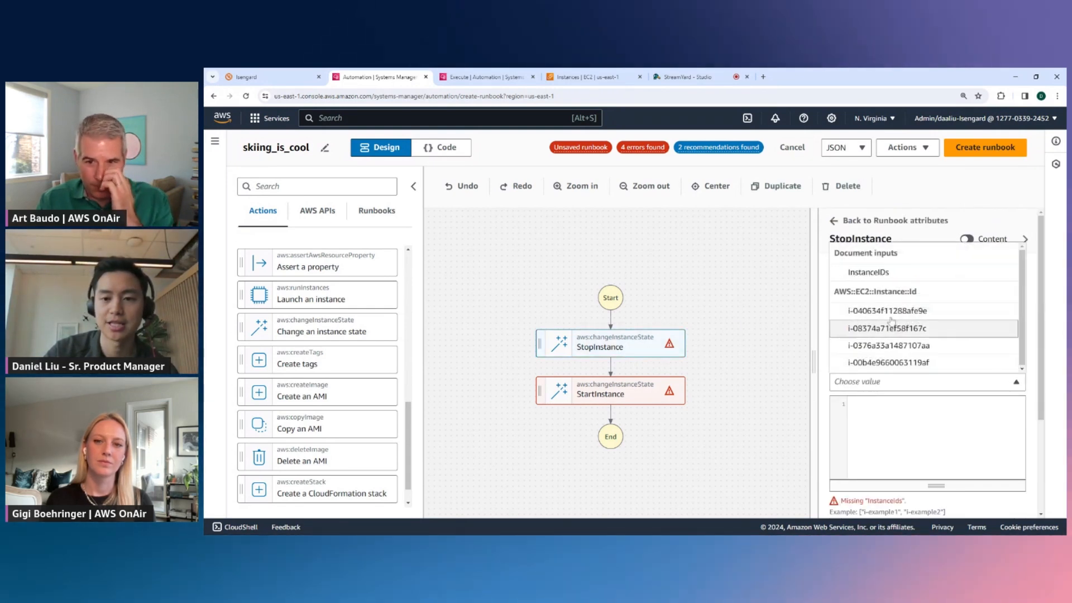
left_click(886, 274)
left_click(944, 442)
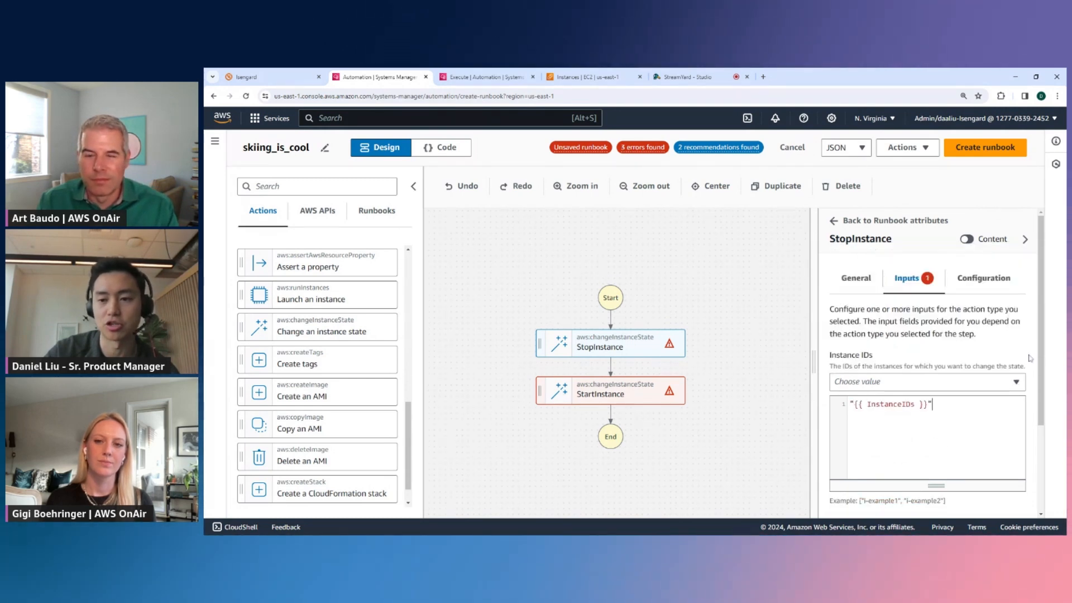
scroll(1039, 355, "down", 3)
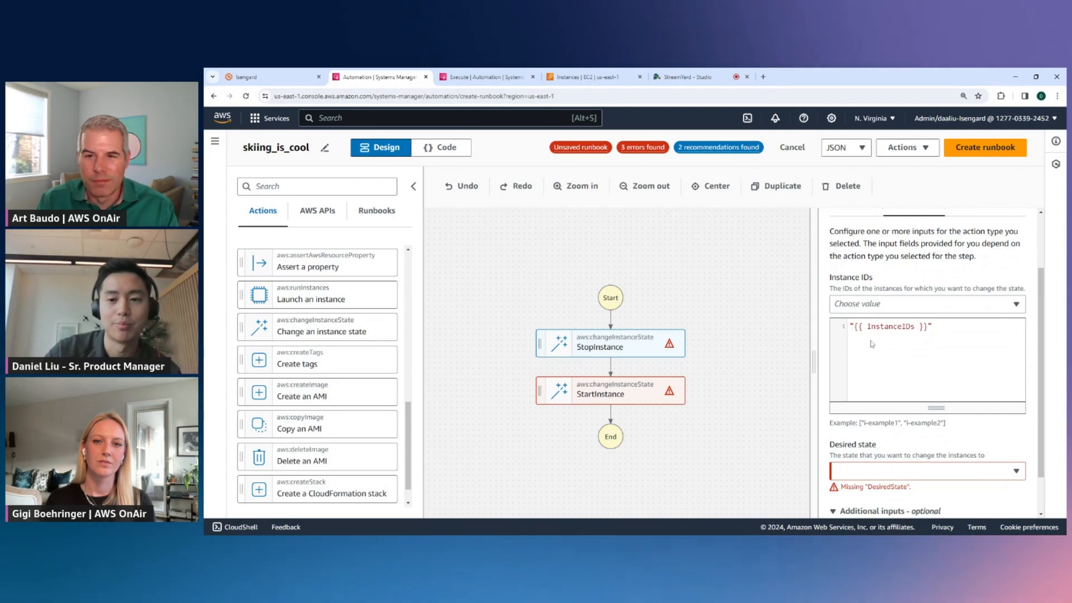
scroll(1040, 327, "up", 1)
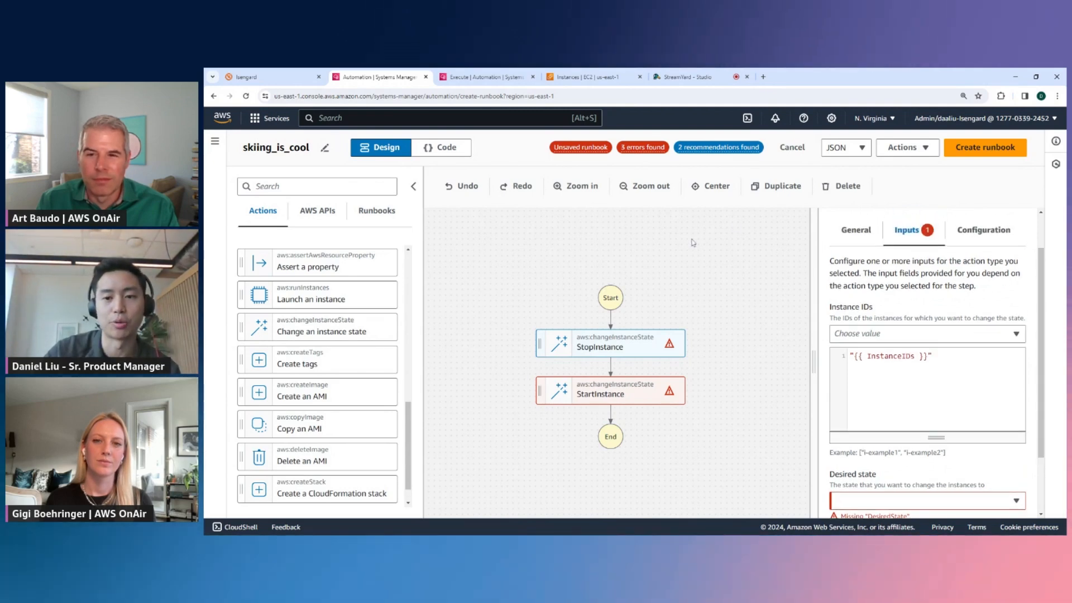
scroll(1040, 312, "down", 1)
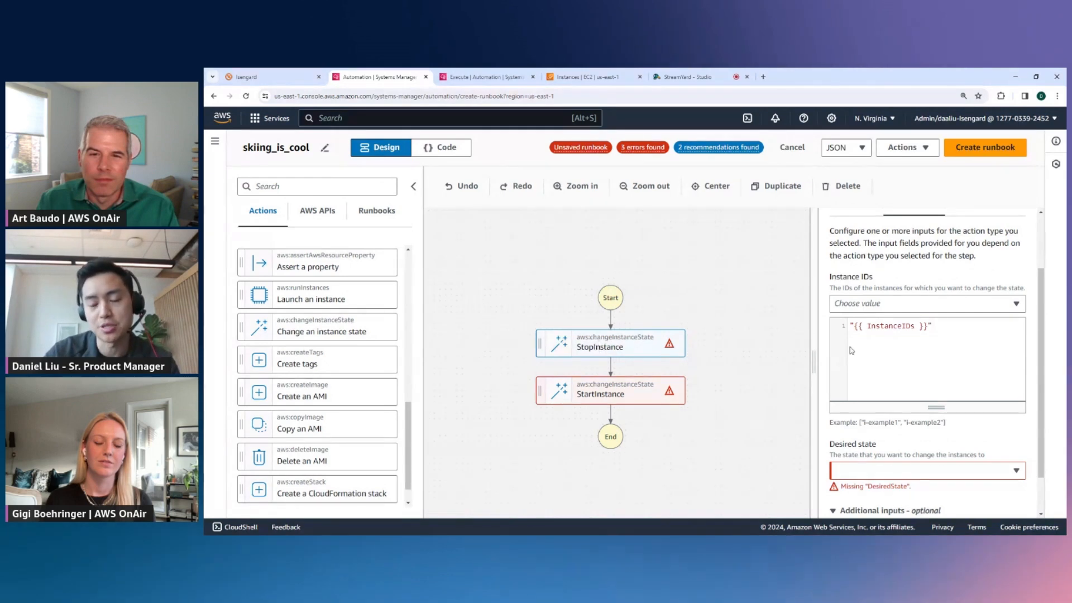
left_click(907, 344)
left_click(904, 303)
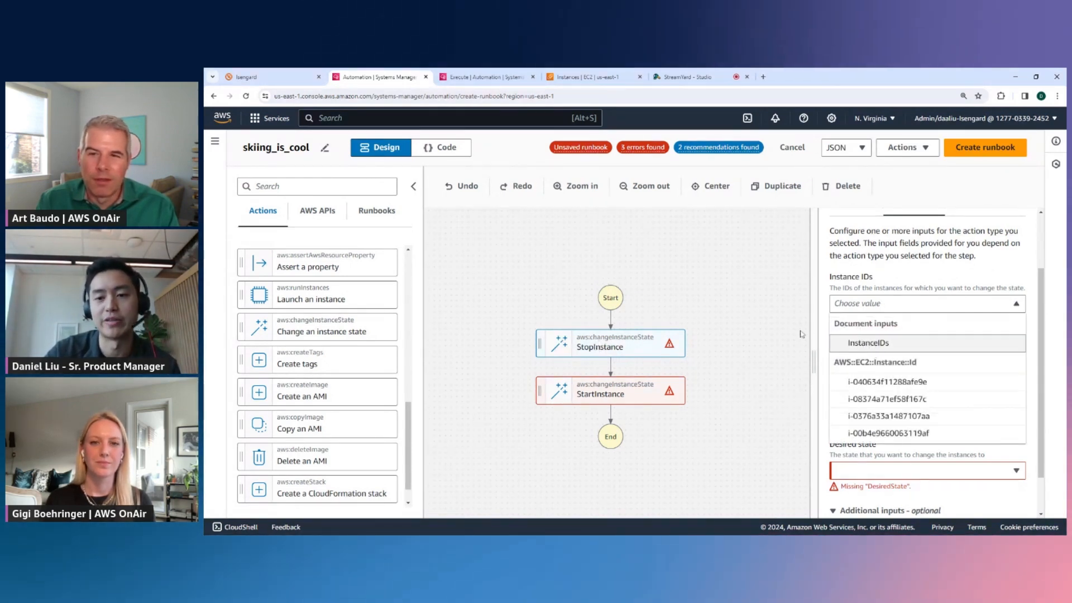
left_click(886, 285)
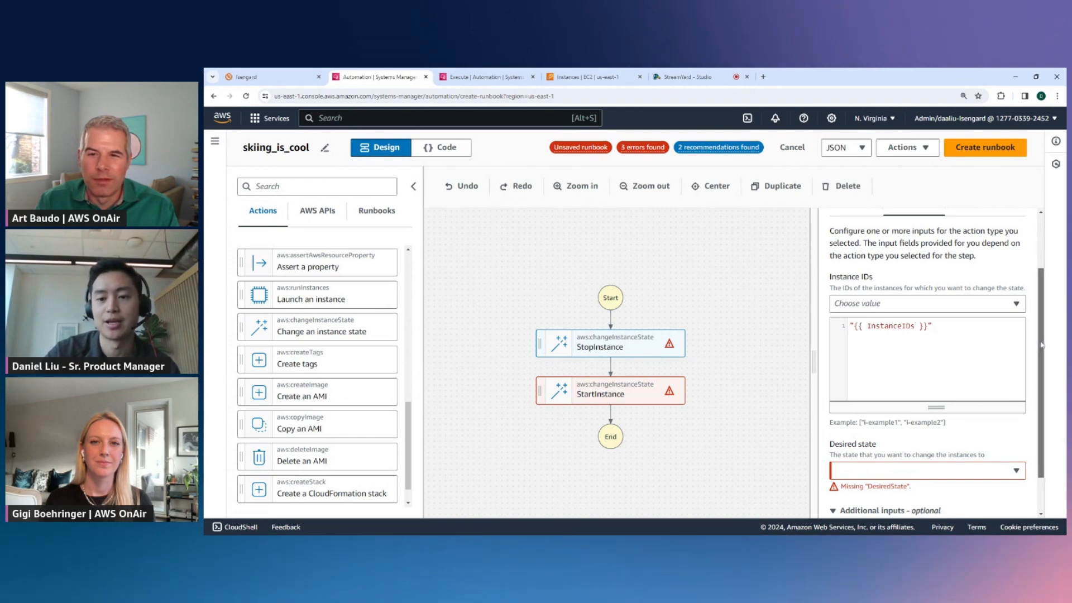
Set the desired state of the StopInstance step to stopped.
scroll(1019, 400, "down", 1)
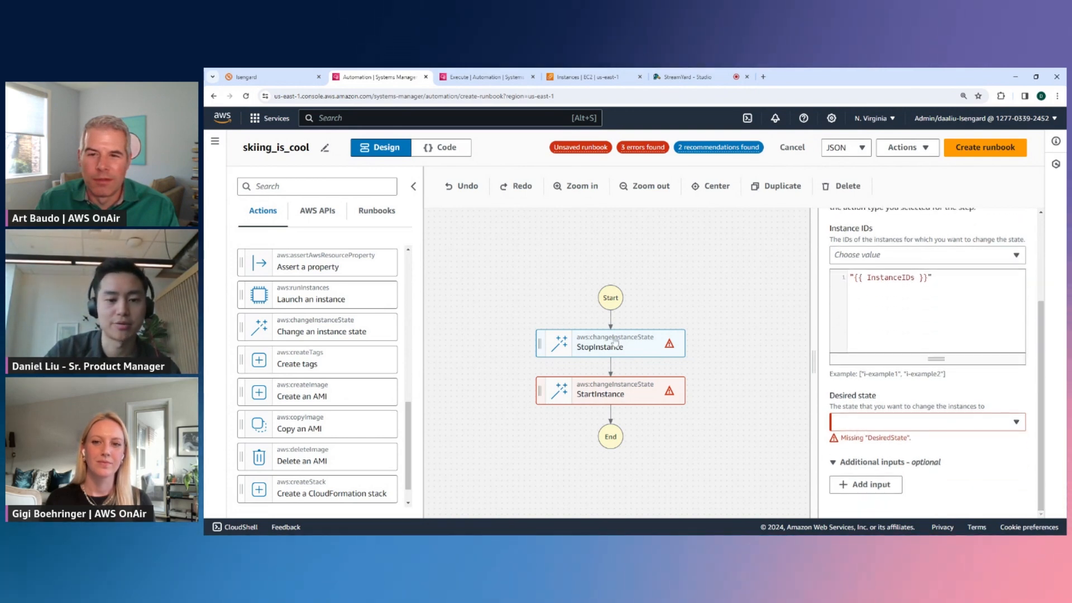
left_click(877, 427)
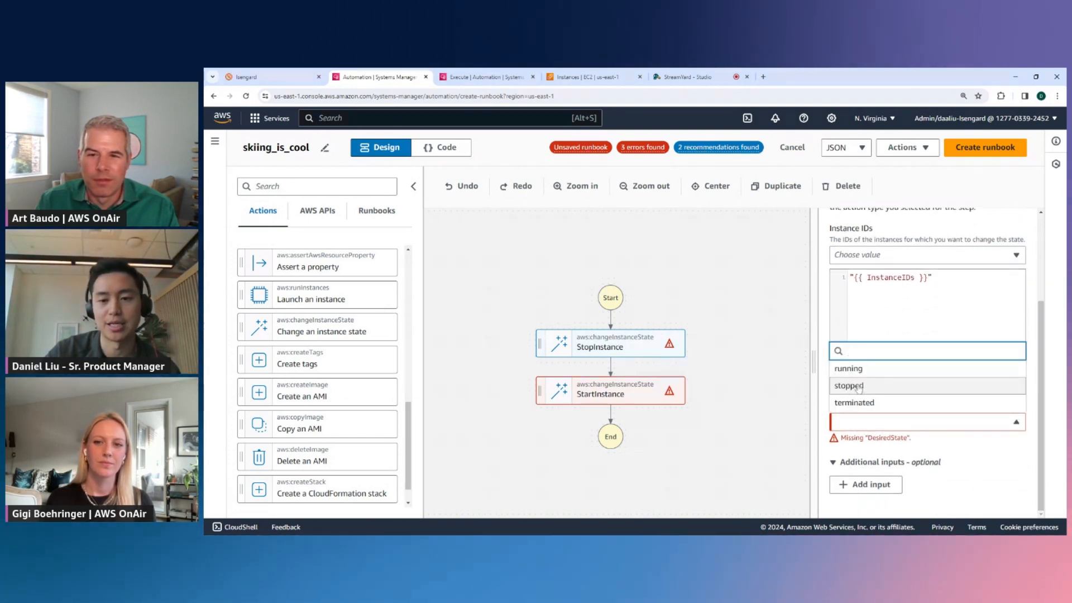
left_click(858, 385)
scroll(1044, 340, "up", 3)
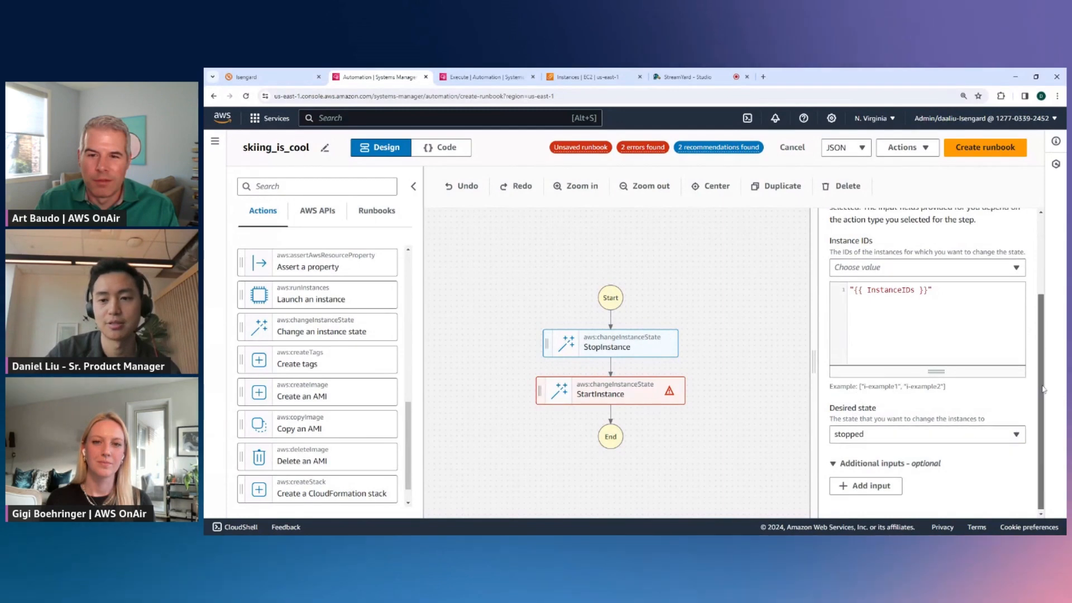
Set the StartInstance step's Instance IDs input to the InstanceIDs document input.
left_click(610, 397)
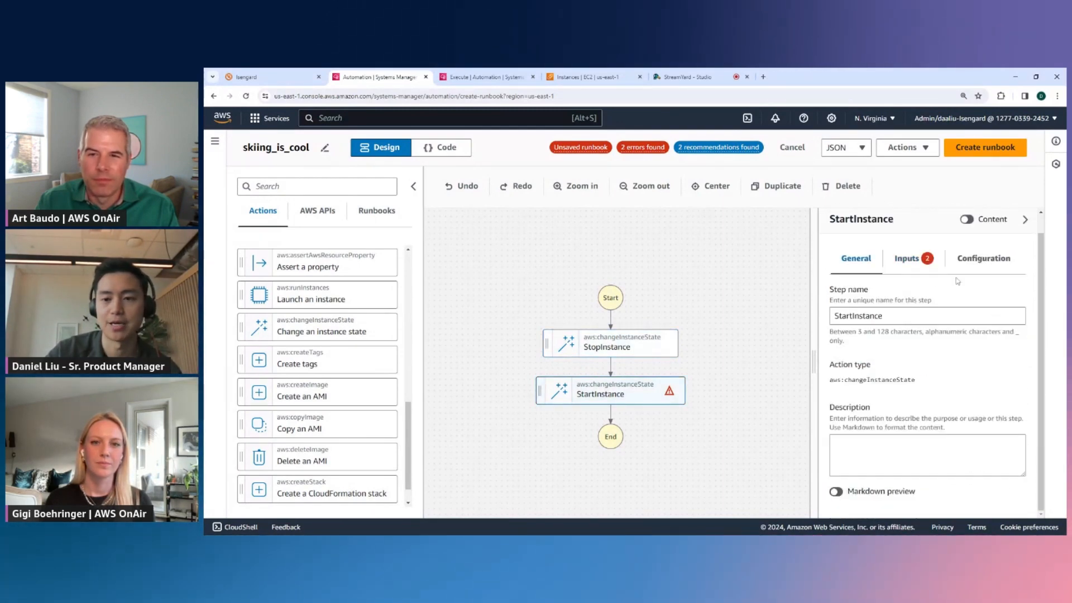
left_click(908, 261)
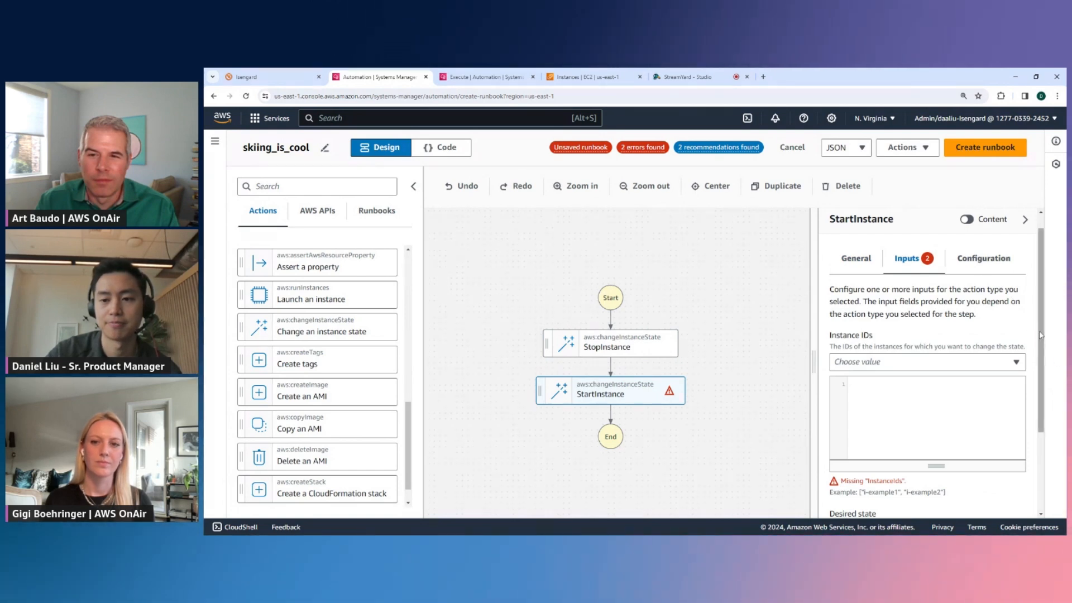
scroll(1039, 376, "down", 1)
left_click(942, 295)
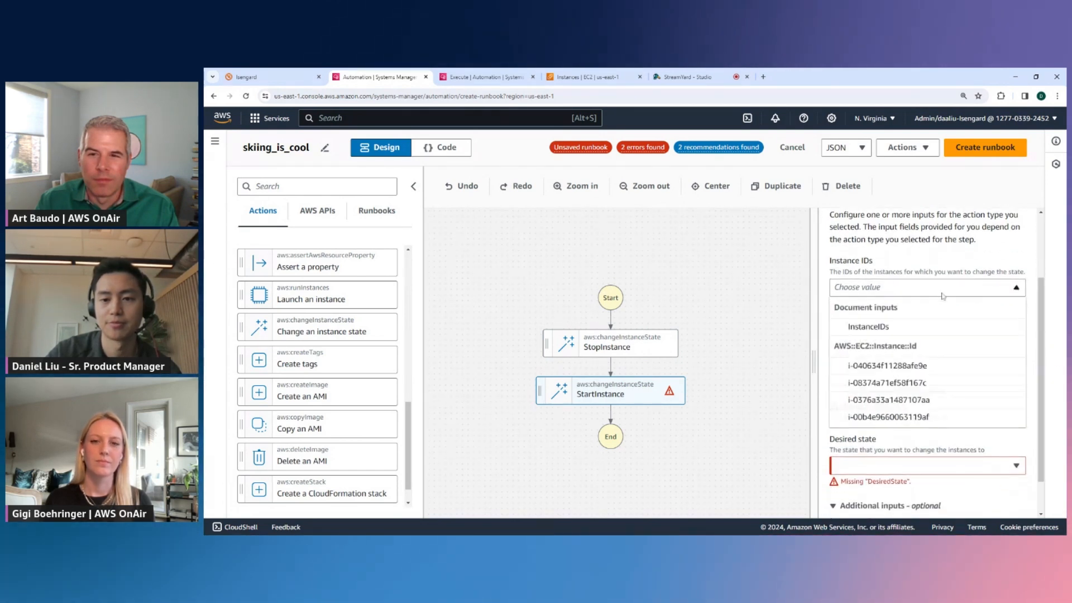
left_click(912, 322)
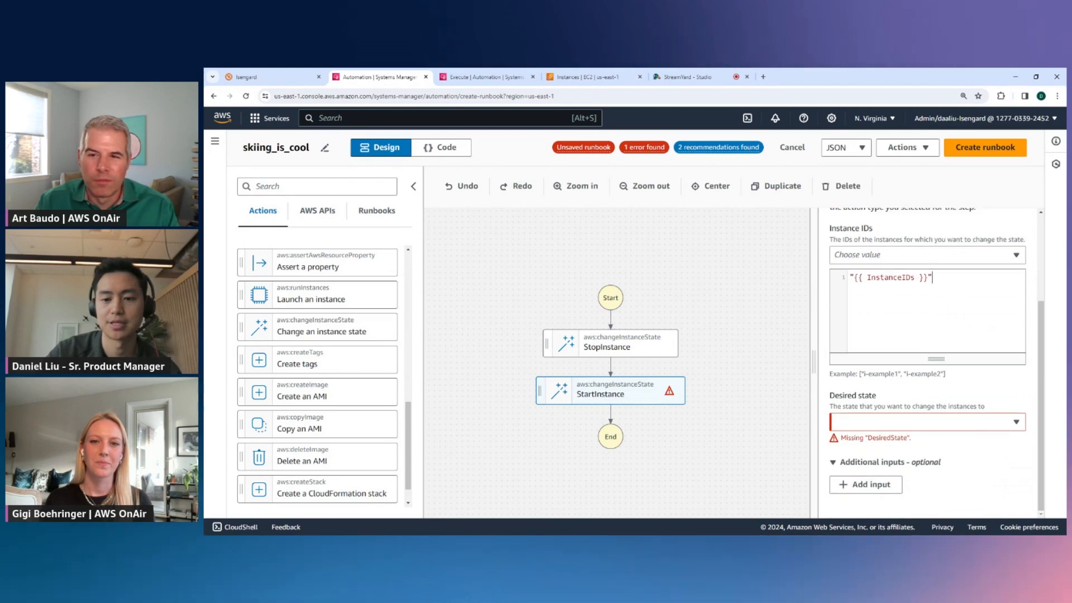
Set the desired state of the StartInstance step to running and deselect the step.
left_click(904, 421)
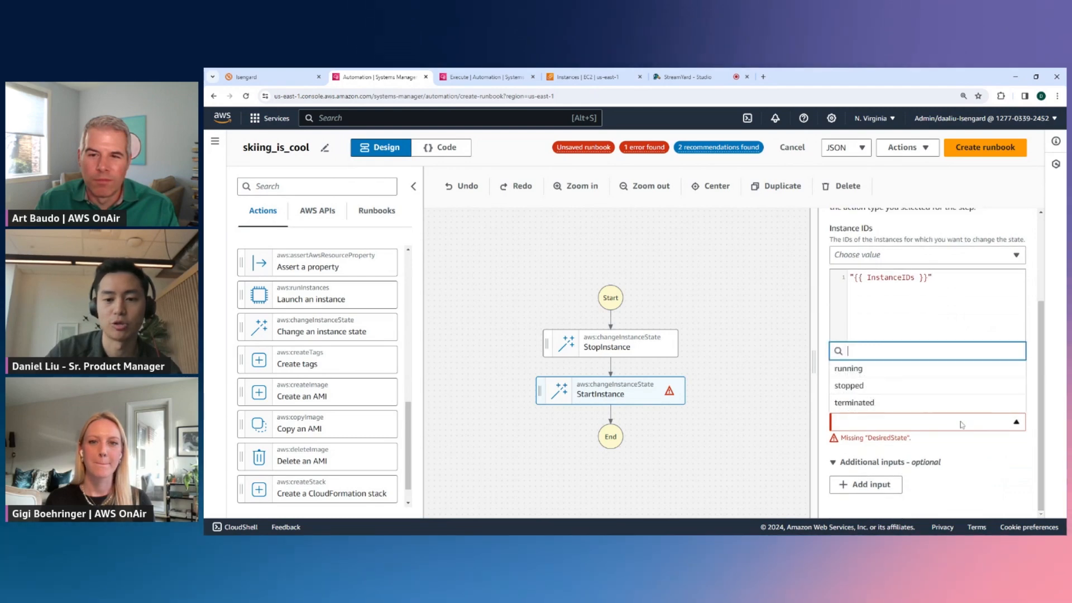
left_click(870, 369)
left_click(755, 369)
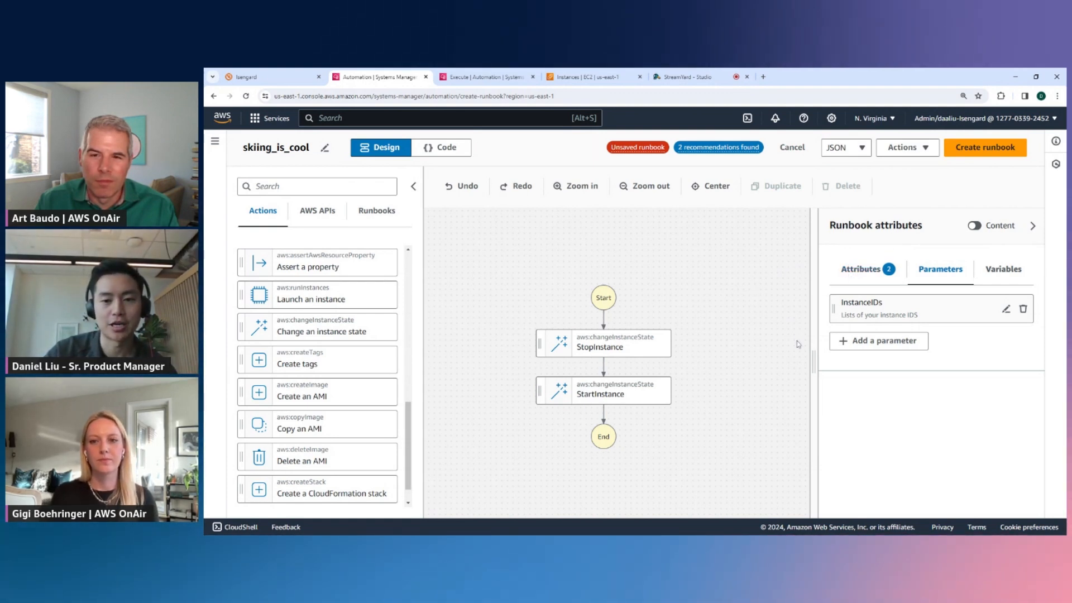
left_click_drag(814, 362, 840, 362)
left_click_drag(642, 272, 682, 273)
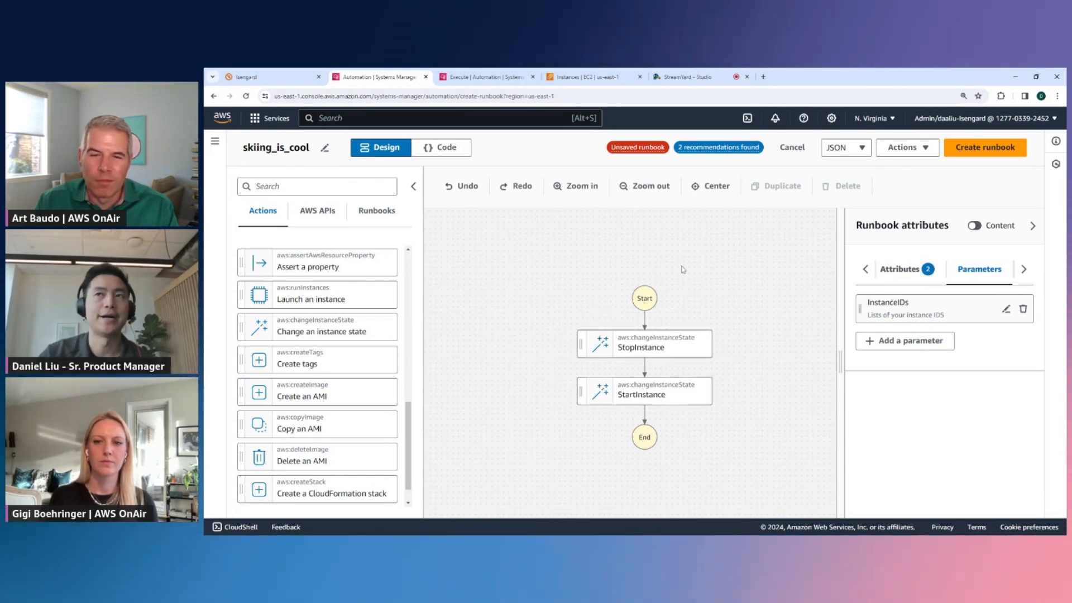
left_click_drag(707, 269, 697, 264)
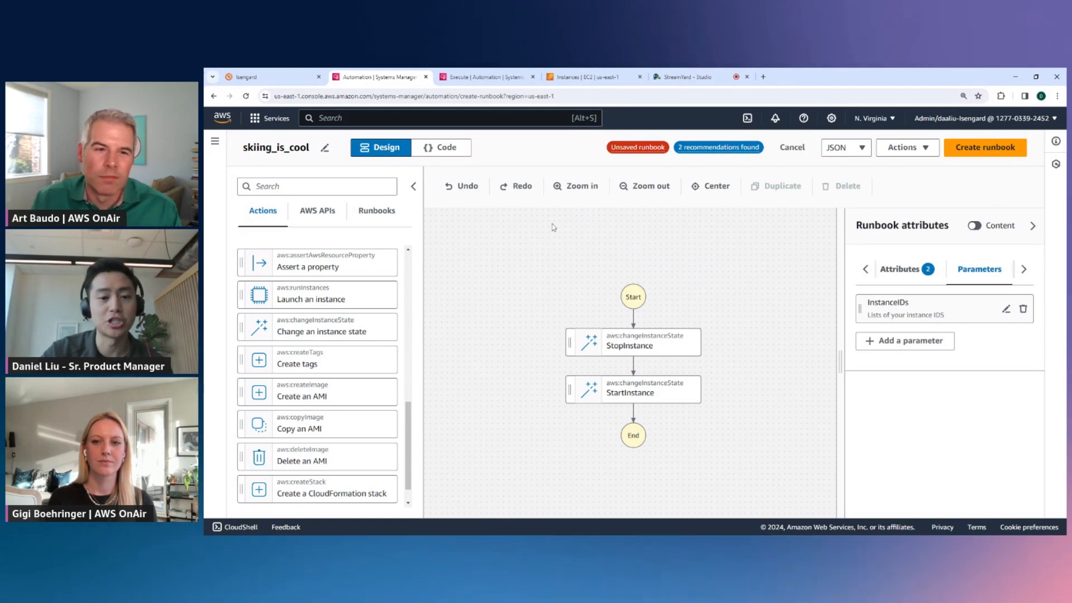
Examine the runbook's JSON code, including the sections that define the StopInstance and StartInstance steps.
left_click(446, 147)
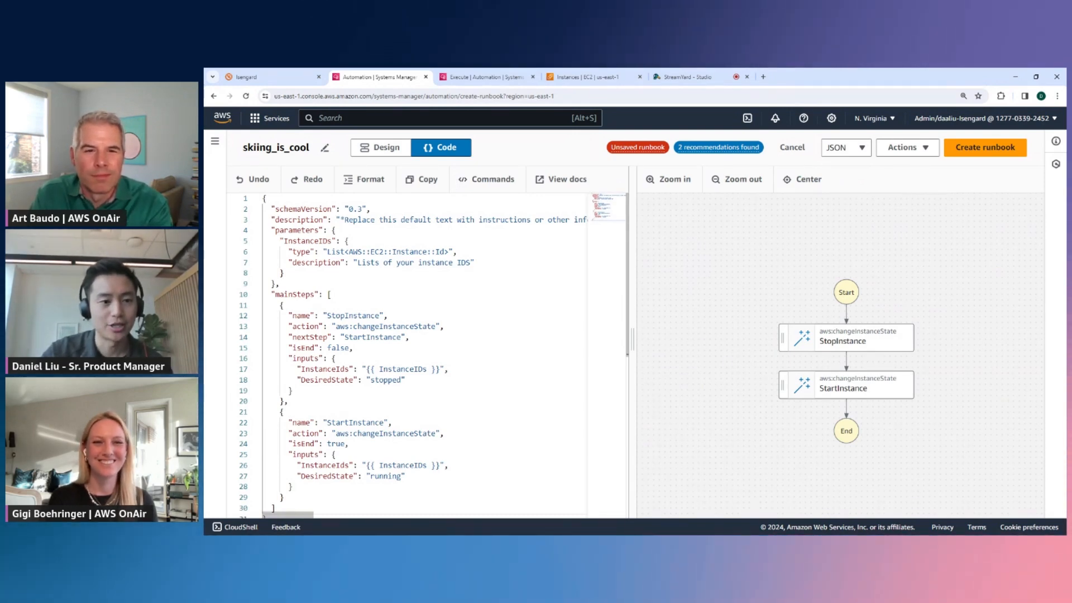
scroll(408, 346, "down", 2)
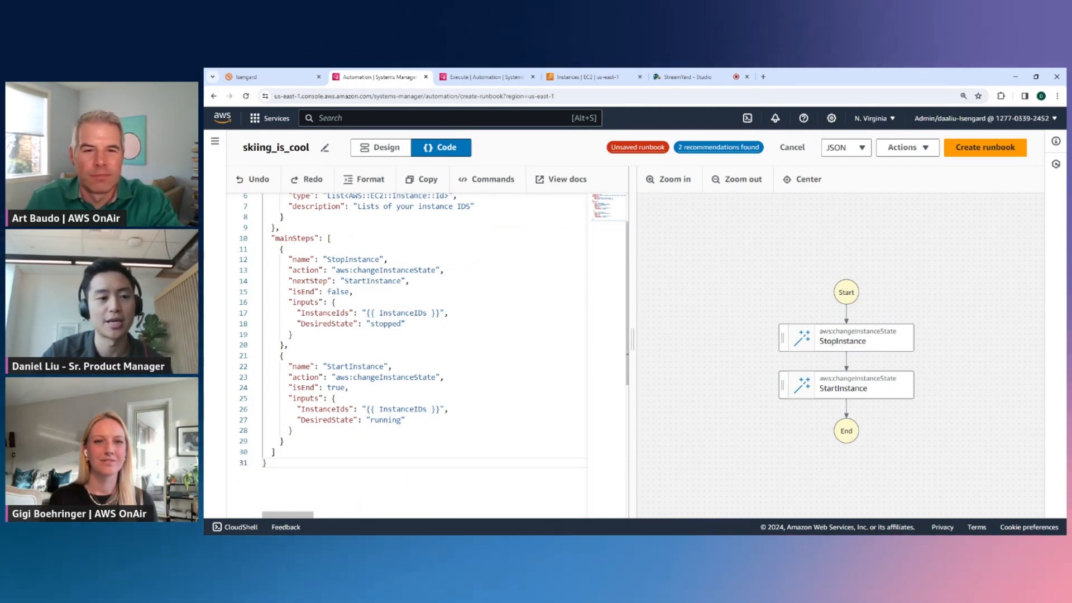
left_click(864, 345)
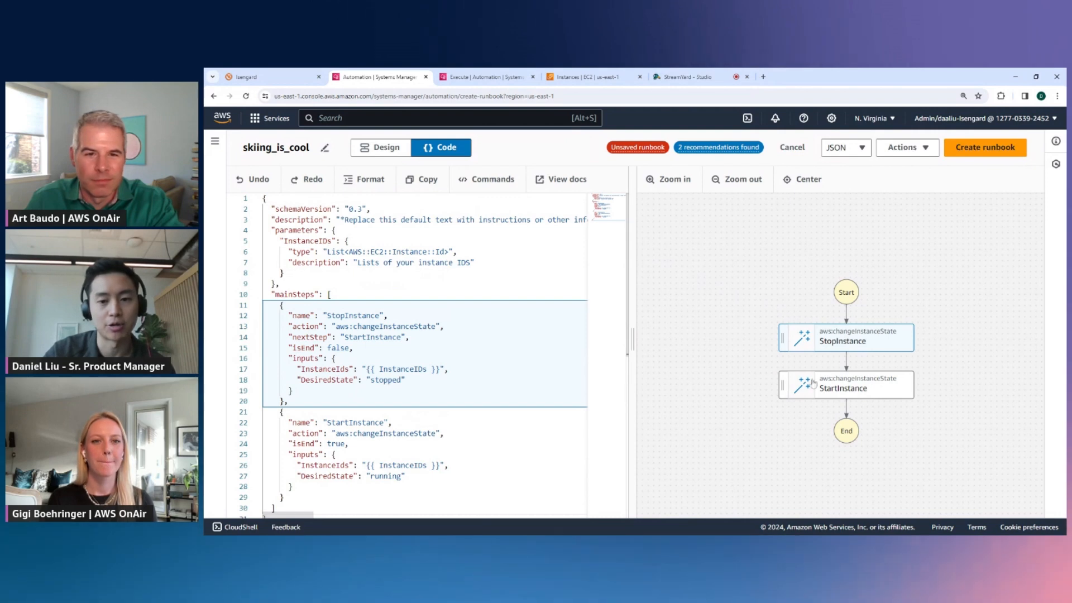
left_click(867, 388)
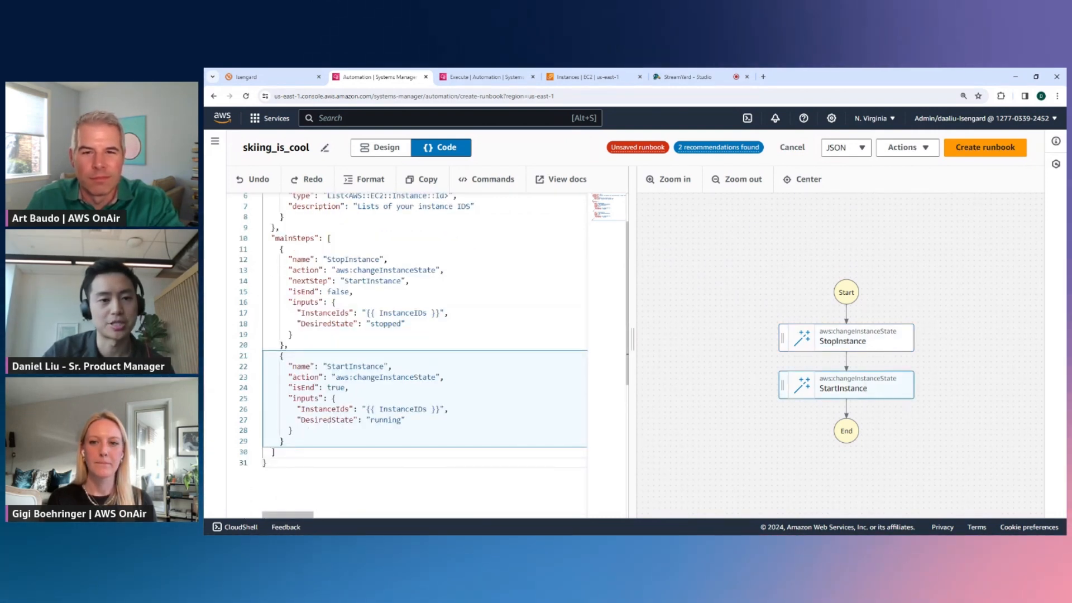
left_click(777, 256)
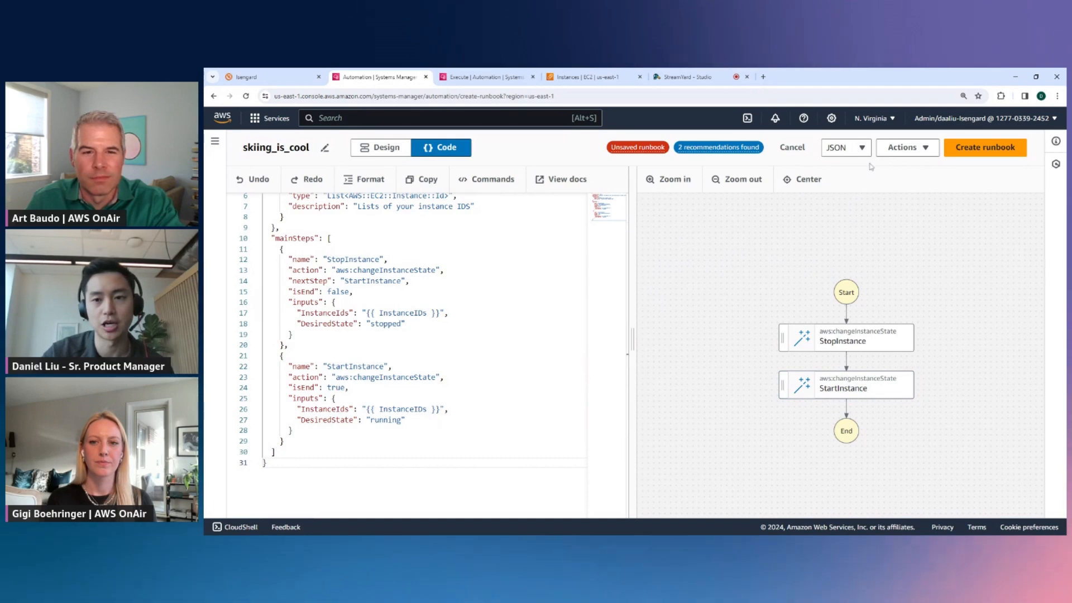
View the runbook code in YAML format and return it to JSON.
left_click(844, 148)
left_click(846, 168)
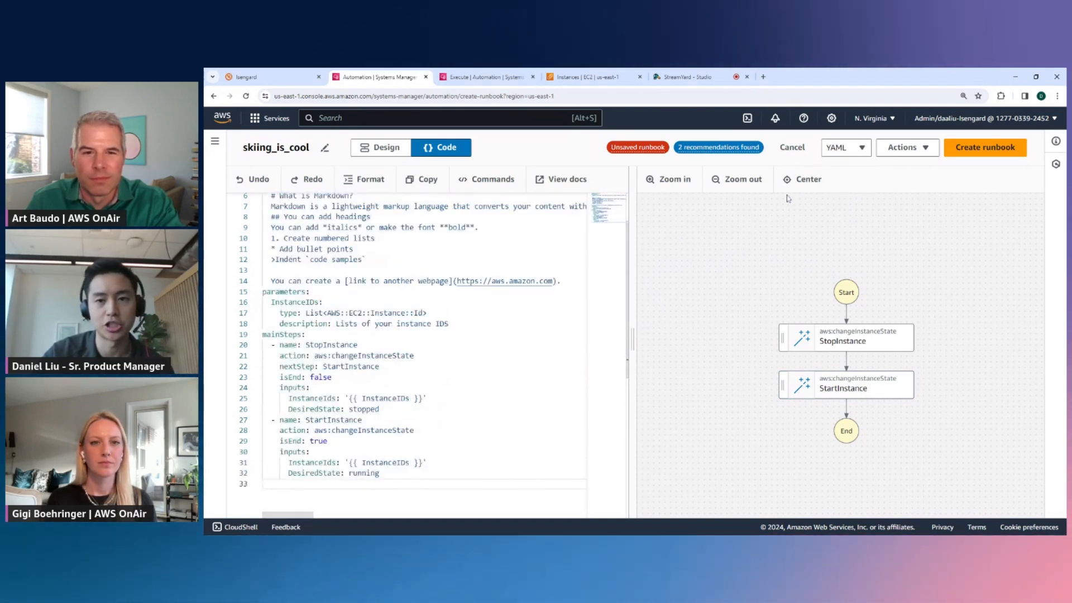
left_click(845, 151)
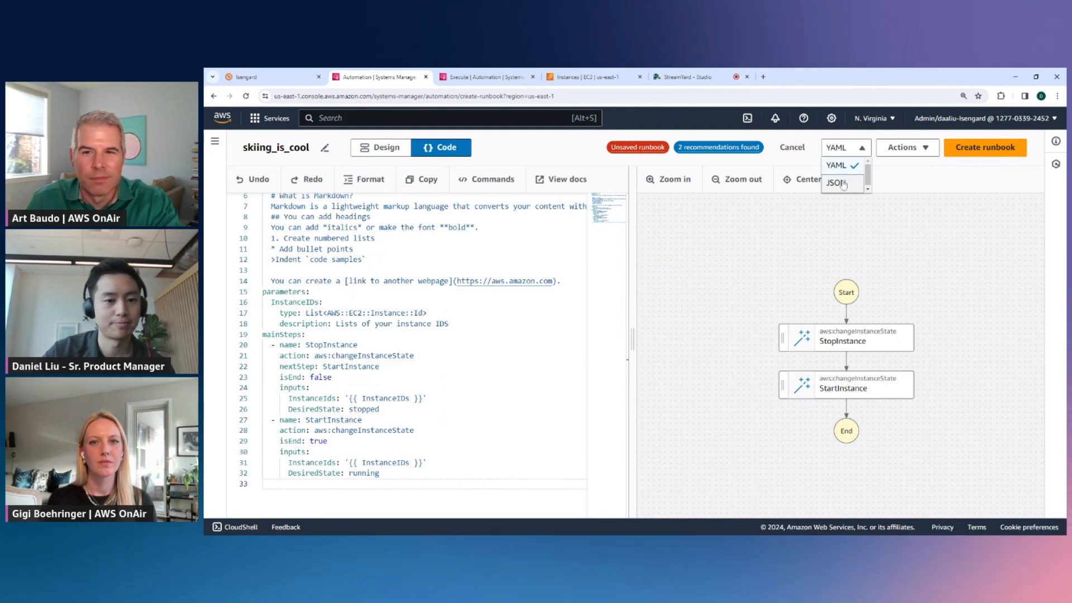
left_click(842, 183)
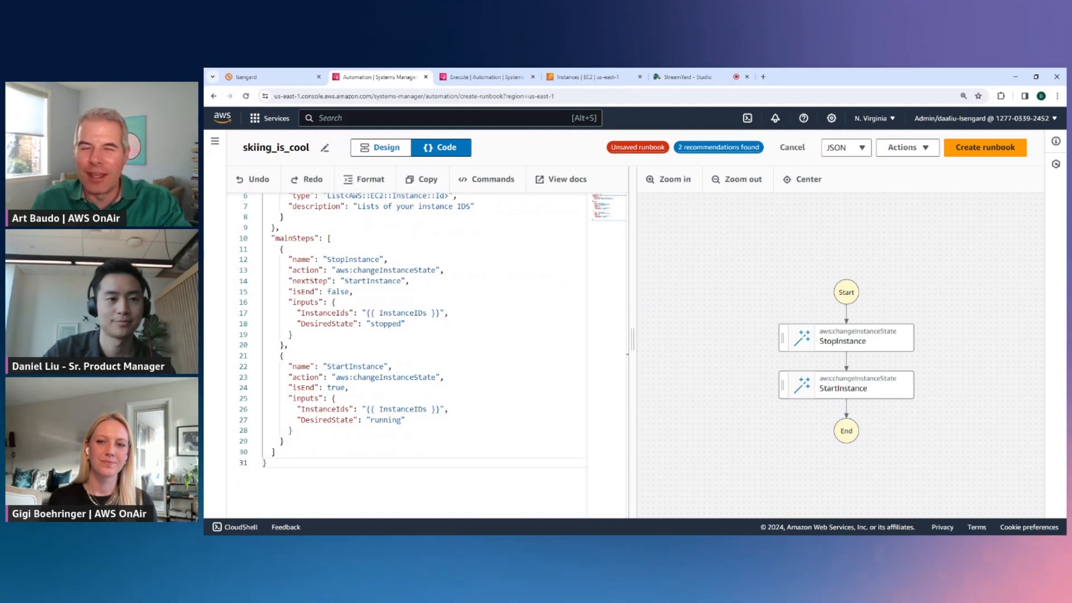
Return to the visual design and review the runbook attributes and the recommendations for the runbook.
left_click(392, 150)
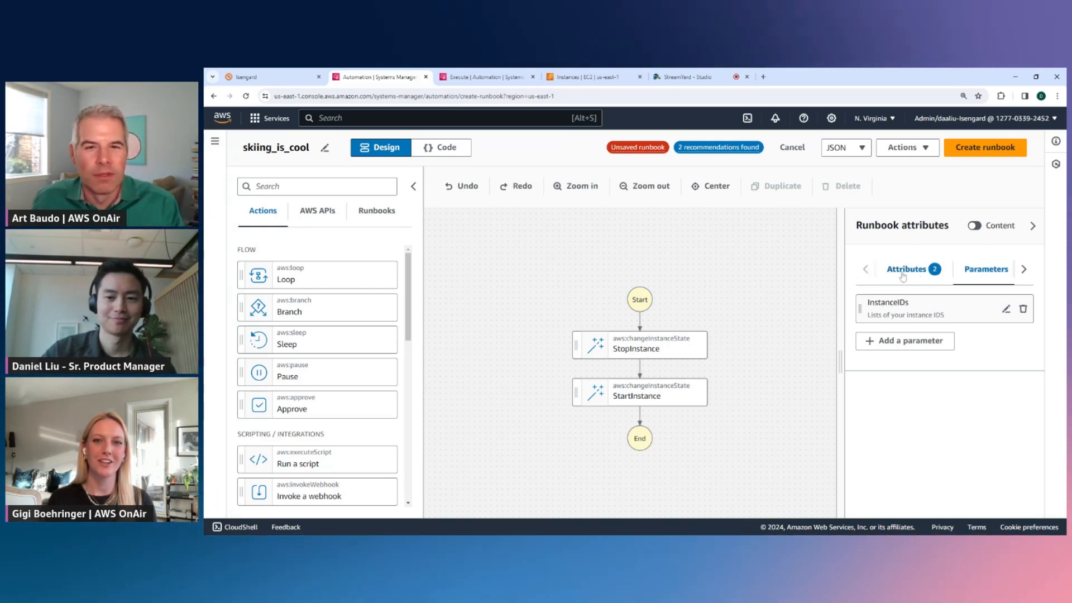
left_click(904, 270)
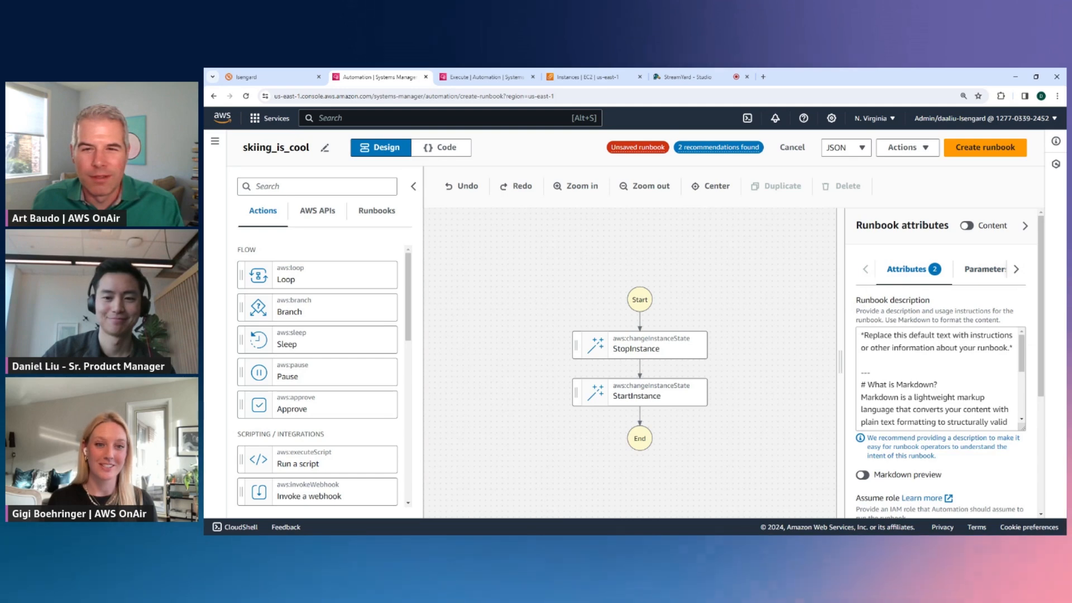
left_click_drag(840, 361, 789, 361)
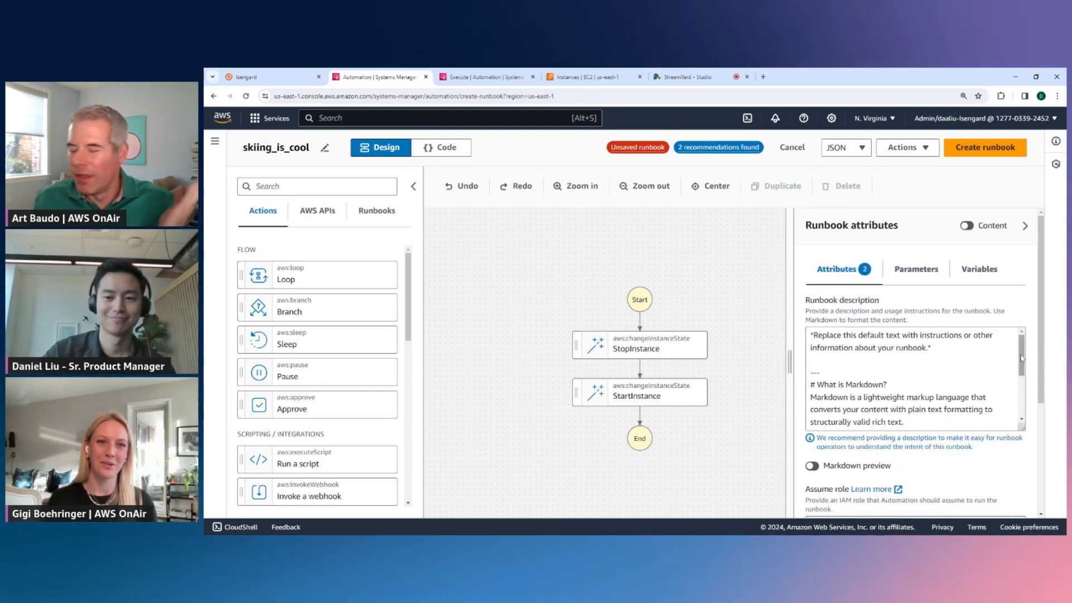
mouse_move(1022, 358)
left_mouse_down()
mouse_move(1022, 371)
mouse_move(1023, 353)
left_mouse_up()
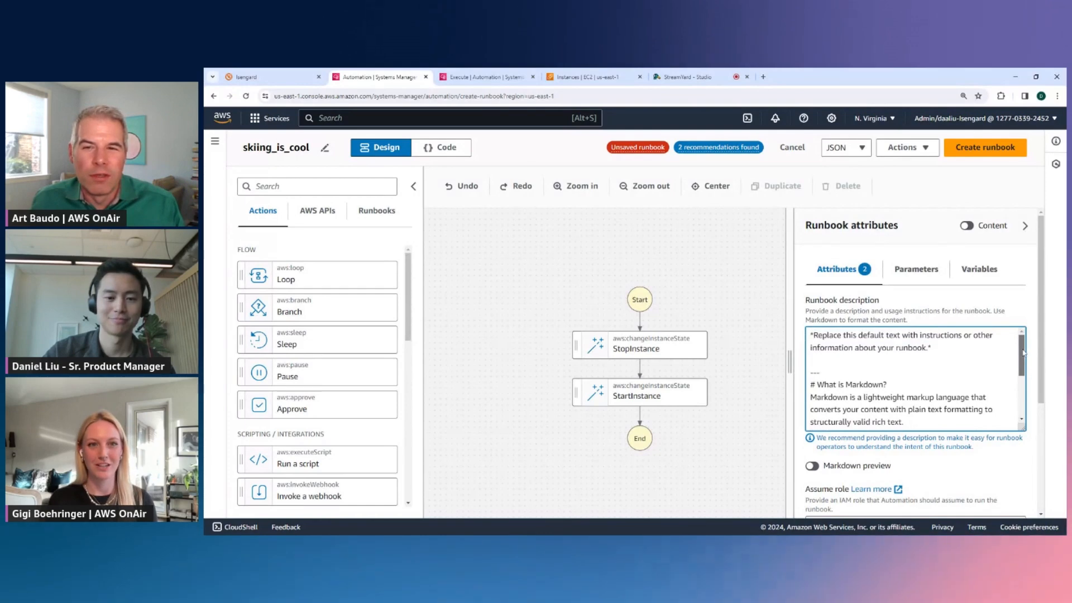
left_click_drag(732, 360, 703, 361)
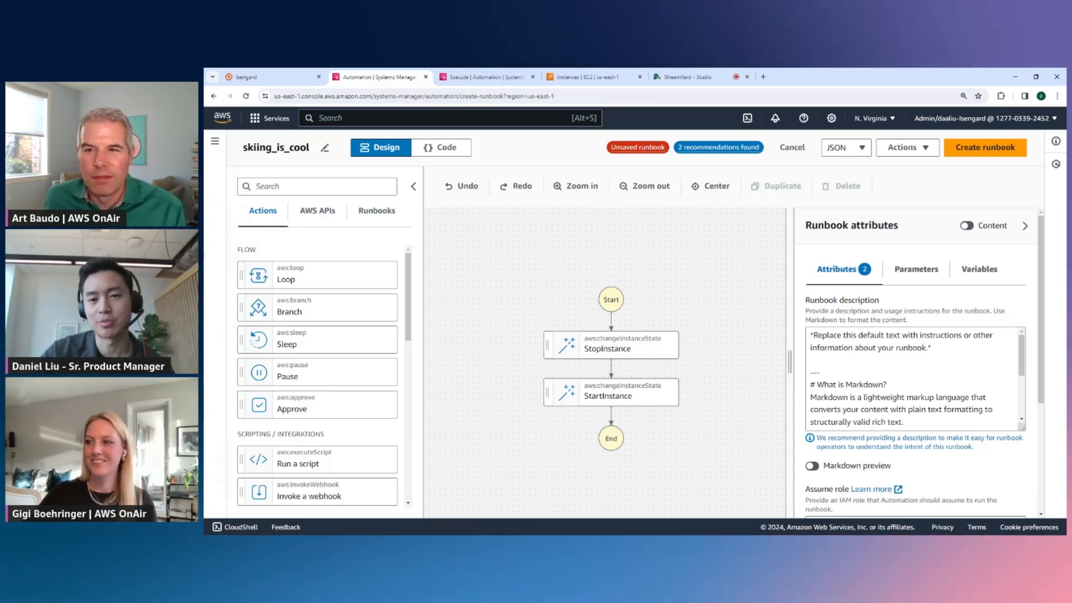
left_click(725, 148)
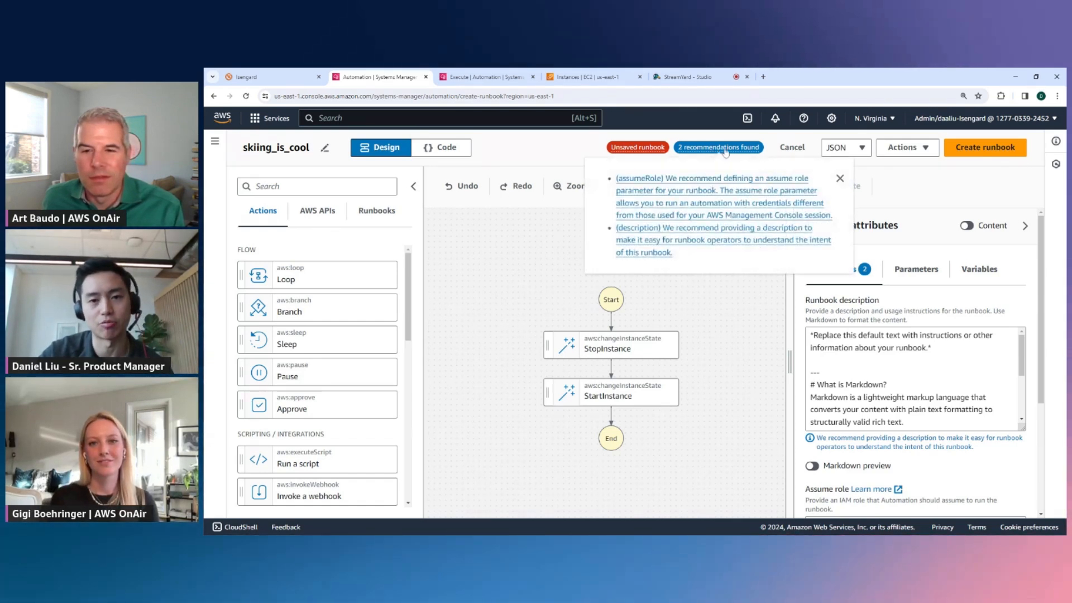
left_click(733, 345)
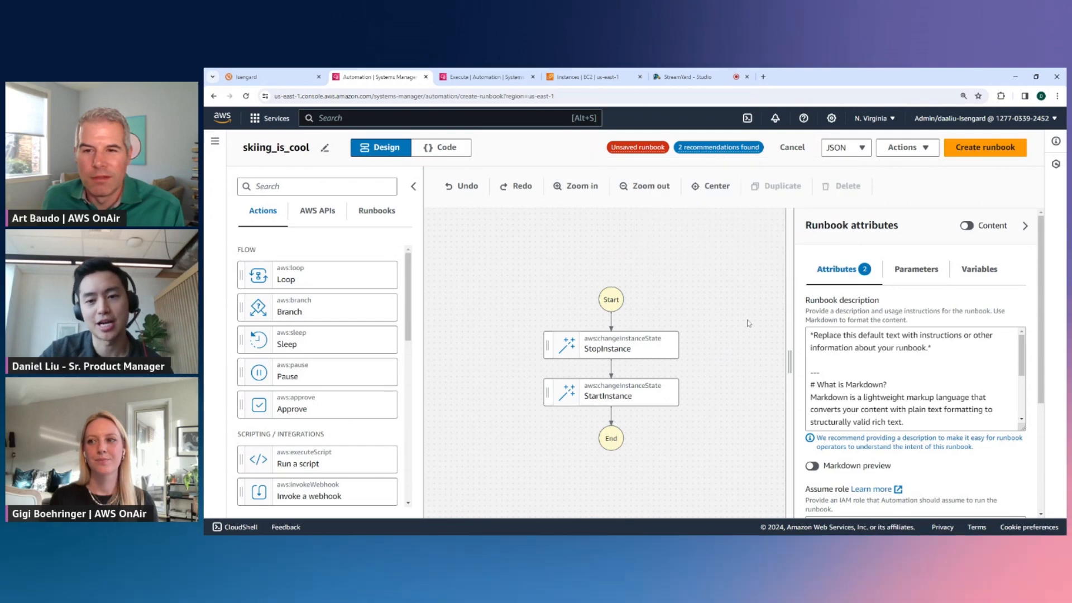
Replace the placeholder sentence at the start of the runbook description with "test".
left_click_drag(1021, 355, 1047, 375)
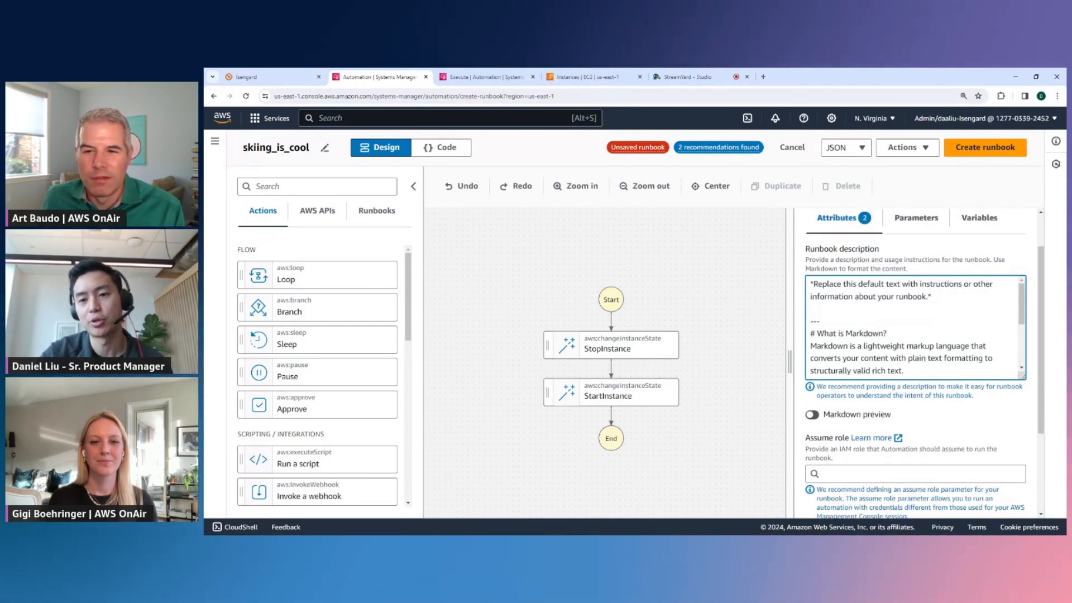
left_click_drag(898, 297, 810, 284)
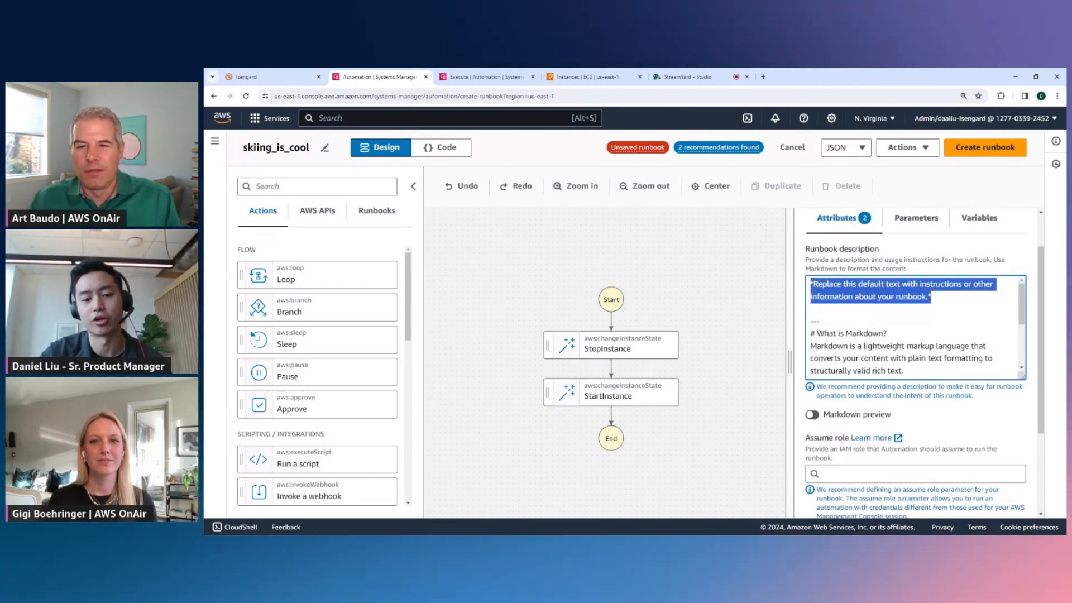
key("BackSpace")
type("test")
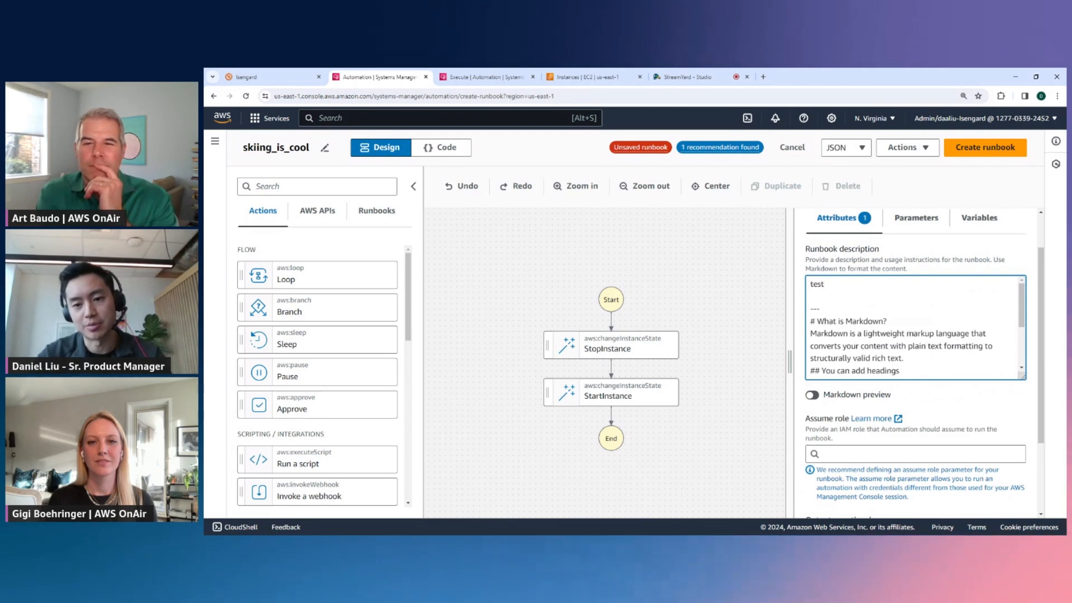
Create the skiing_is_cool runbook without defining an assume role.
scroll(1042, 385, "down", 3)
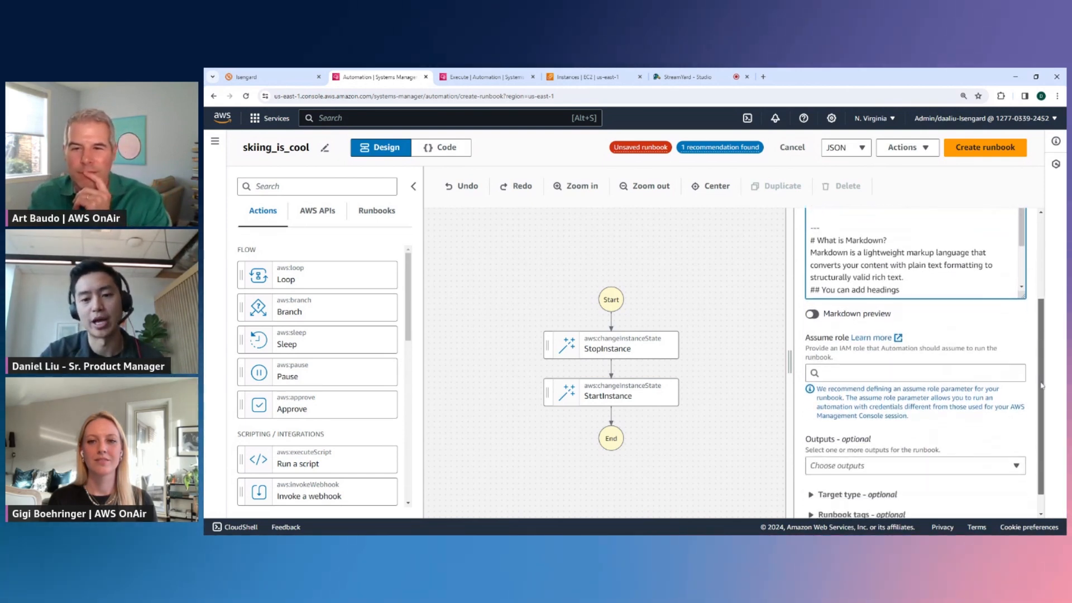
scroll(977, 405, "down", 1)
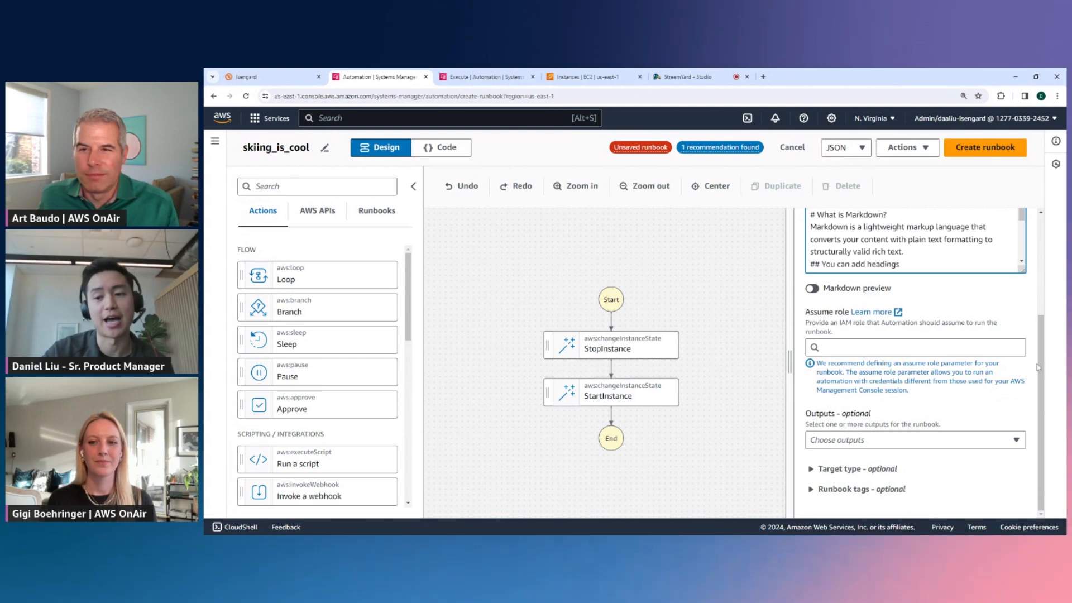
left_click_drag(1037, 366, 1043, 265)
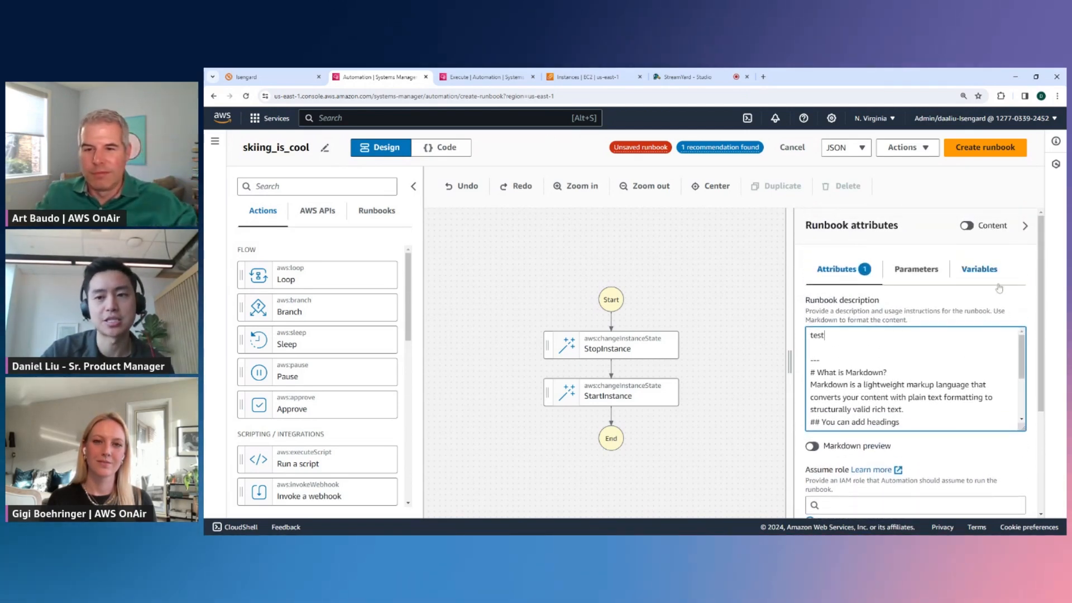
left_click(986, 156)
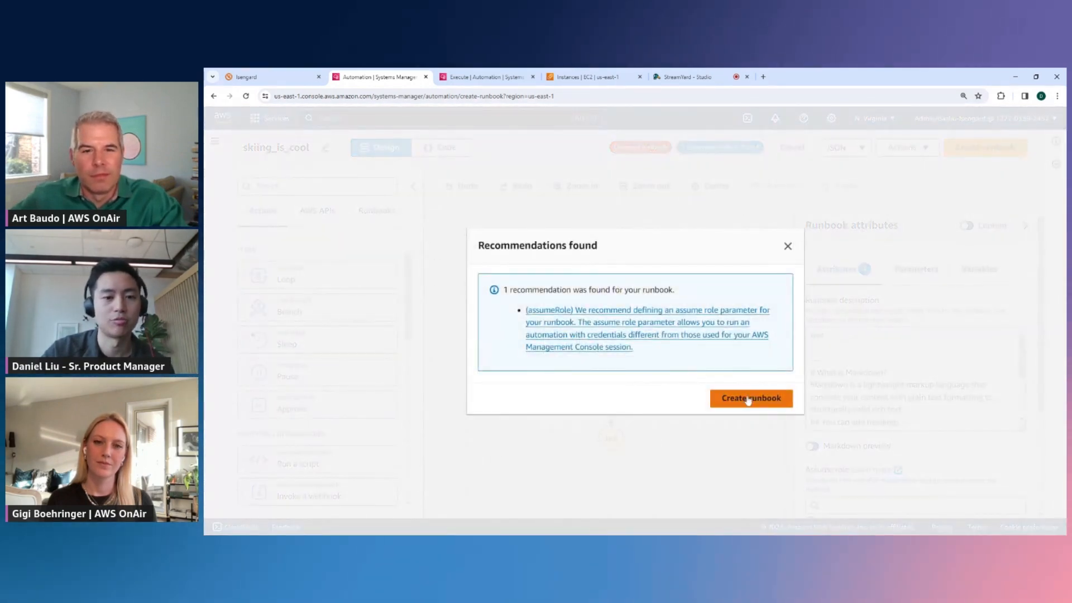
left_click(748, 399)
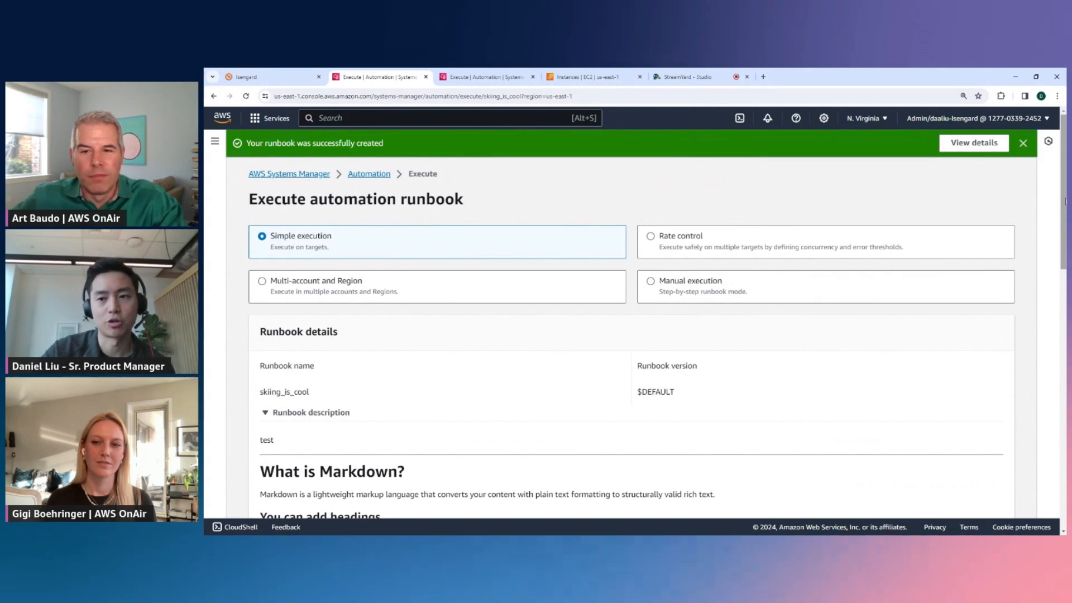
Choose test_instance_1 as the InstanceIDs input parameter for a simple execution of the runbook.
scroll(1065, 206, "down", 1)
mouse_move(1064, 206)
left_mouse_down()
mouse_move(1064, 364)
mouse_move(1065, 201)
left_mouse_up()
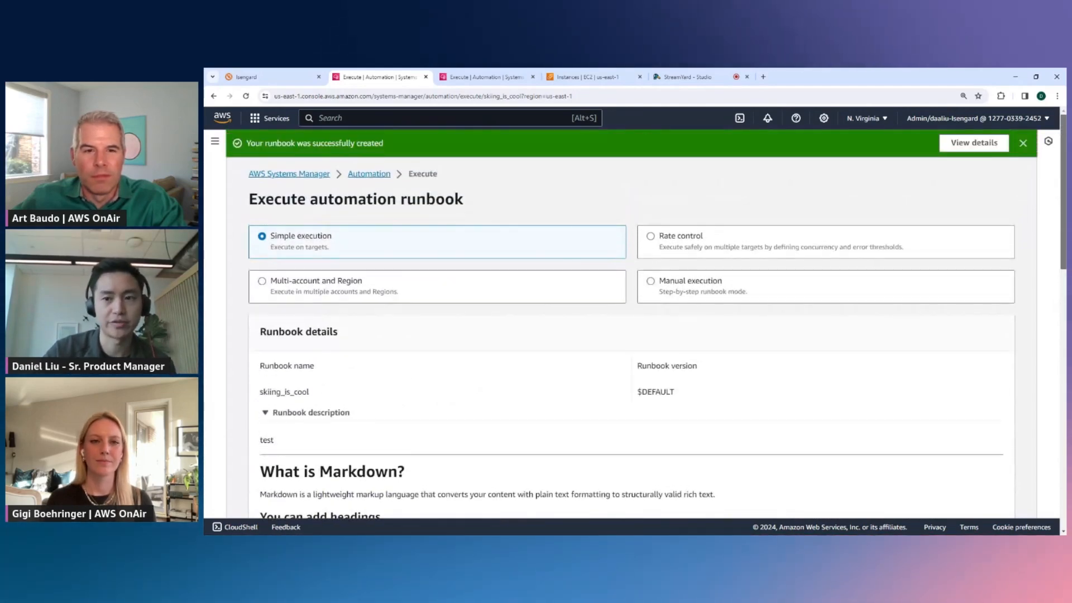
left_click_drag(1065, 204, 1061, 382)
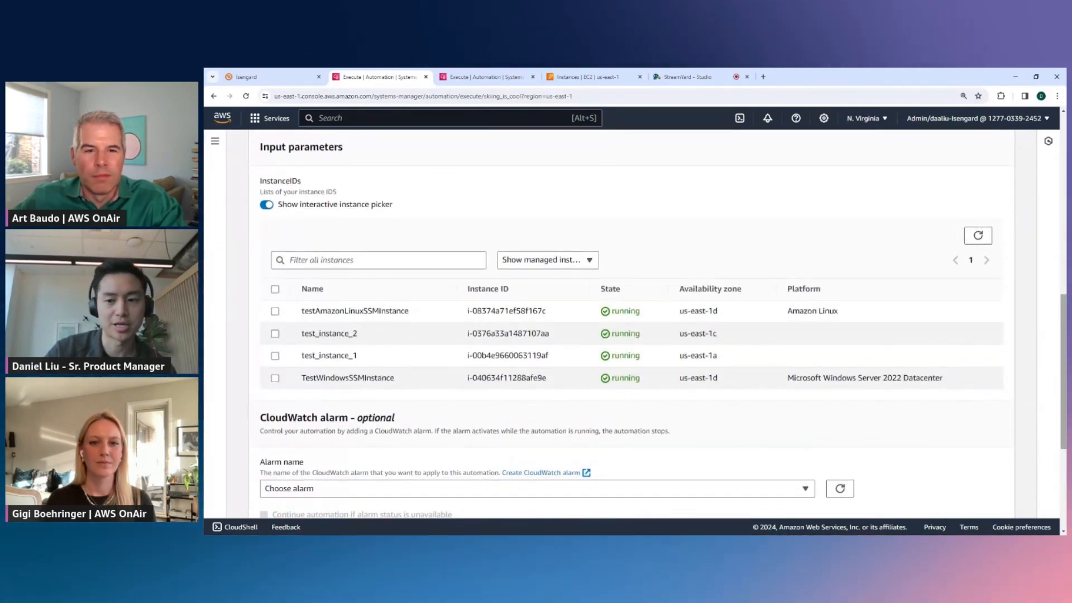
scroll(424, 313, "down", 1)
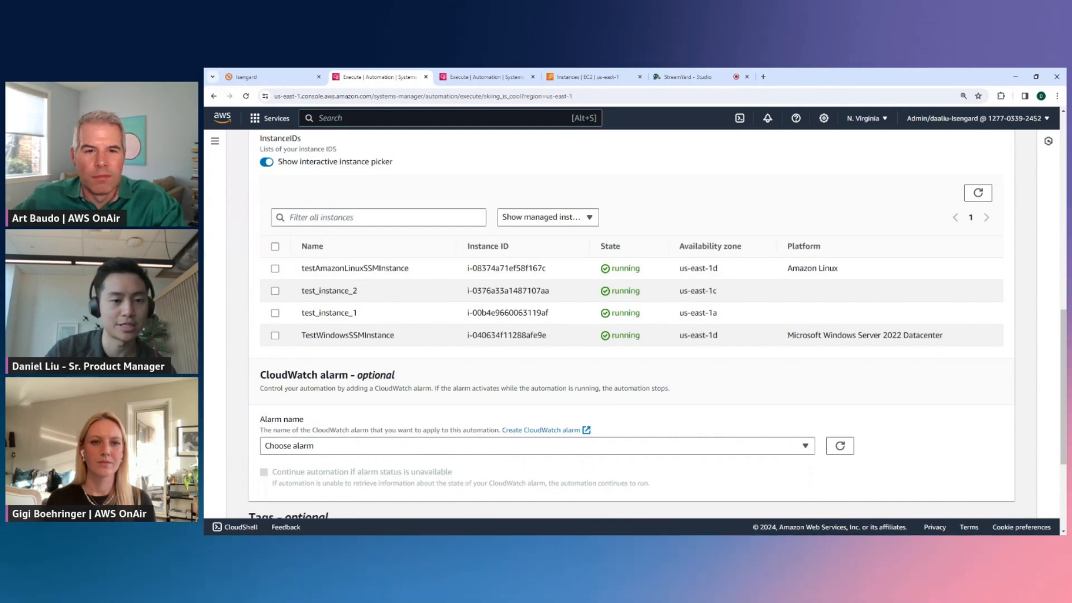
left_click(275, 313)
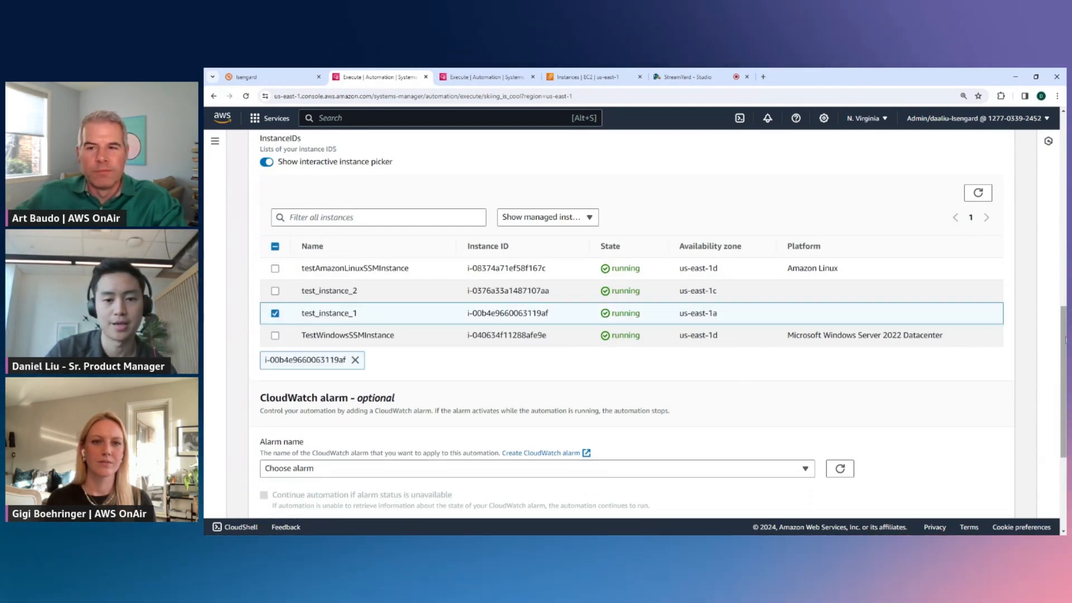
Execute the skiing_is_cool runbook on test_instance_1 without an alarm or tags and check the execution's steps.
scroll(998, 336, "down", 4)
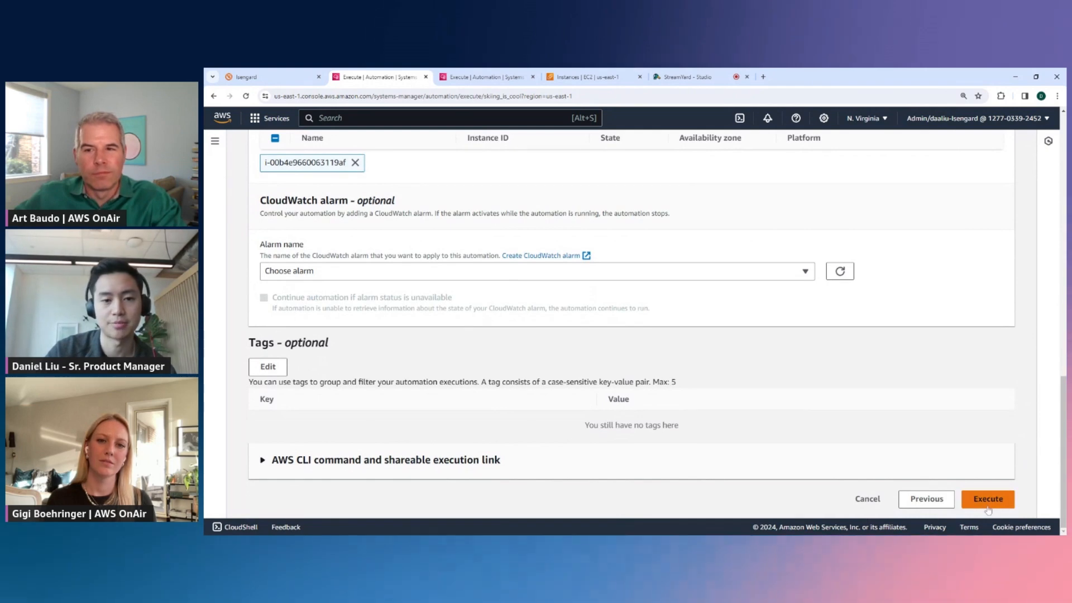
left_click(987, 498)
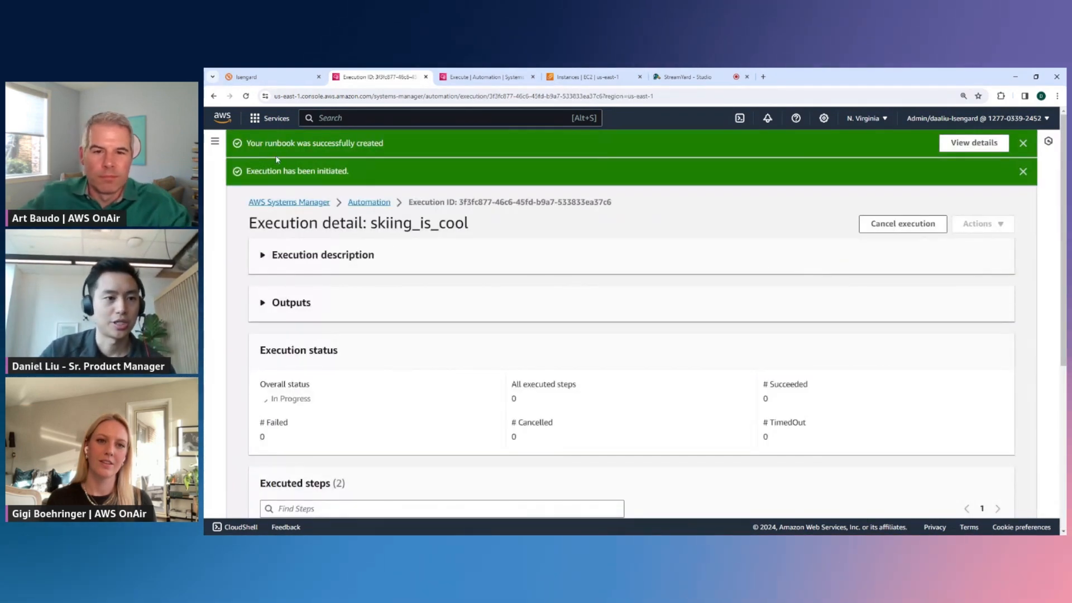
scroll(1062, 330, "down", 3)
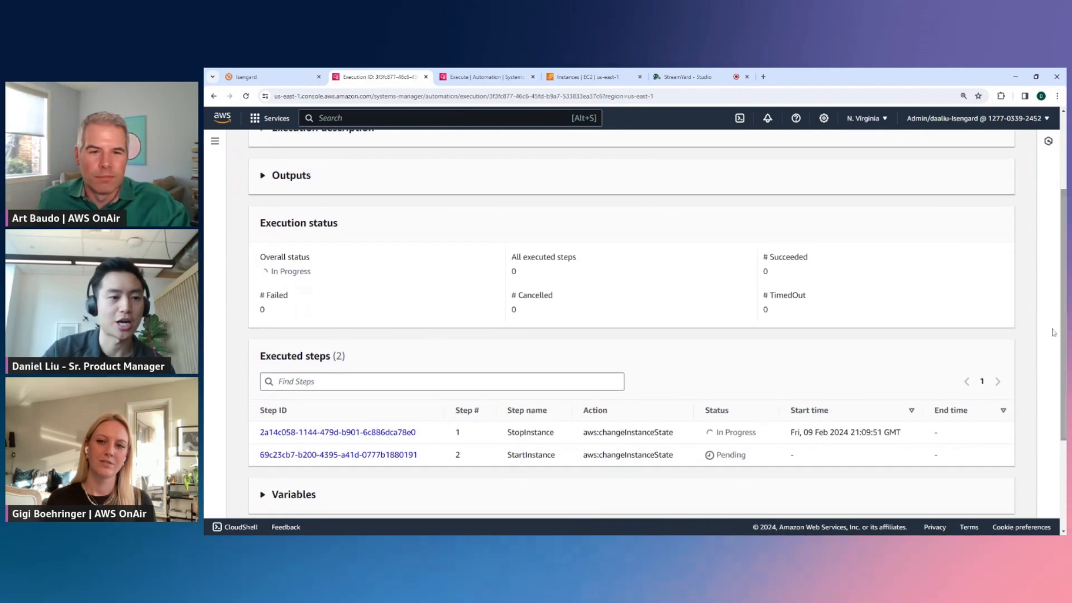
Refresh the EC2 instances list without the running-state filter to check test_instance_1's state, and return to the execution detail.
left_click(583, 83)
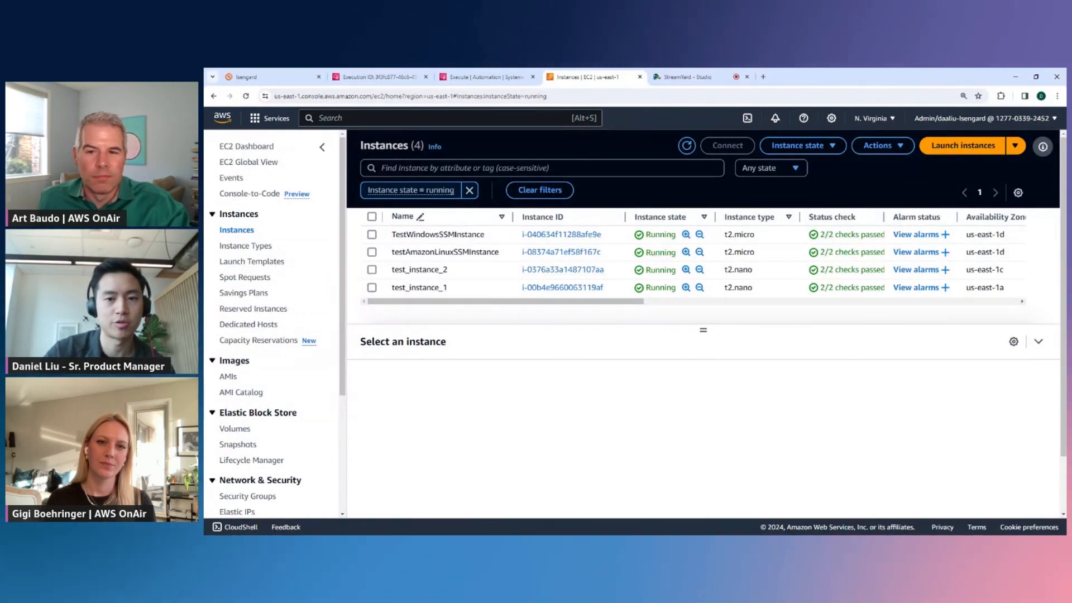
left_click(687, 145)
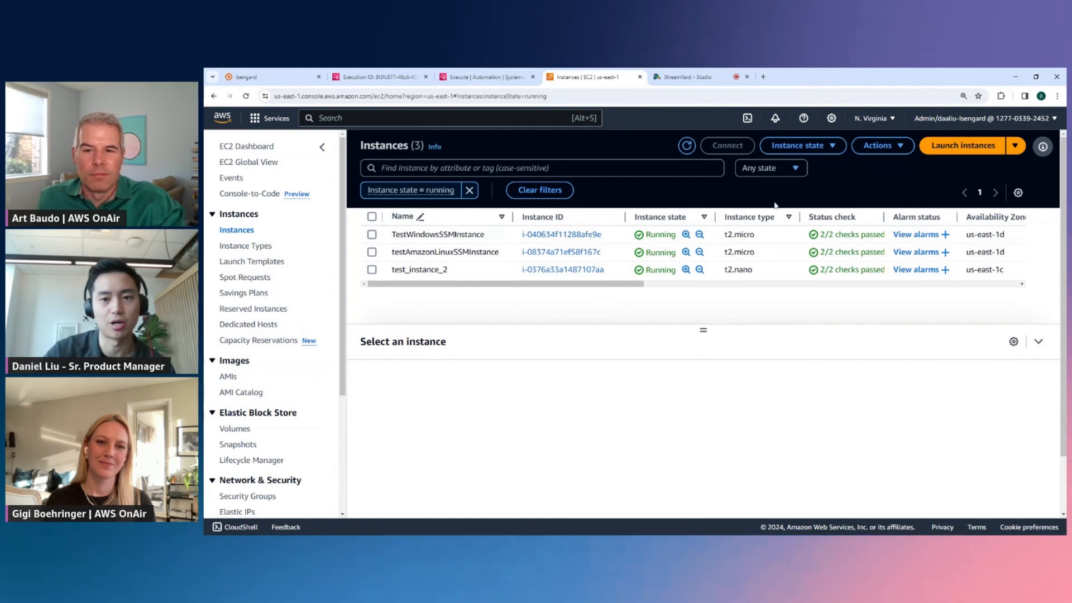
left_click(468, 190)
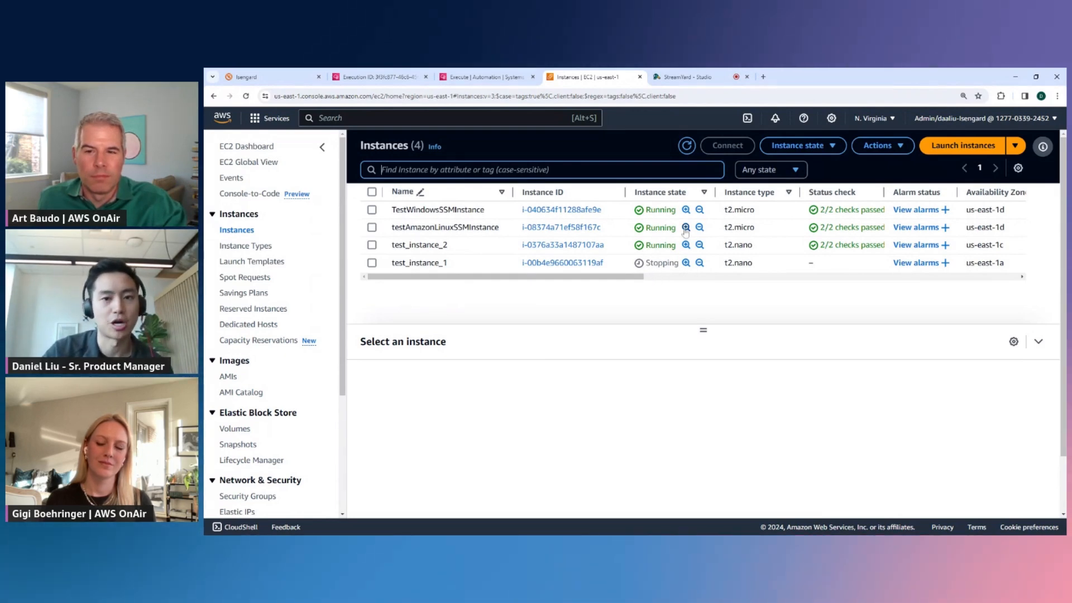
left_click(688, 148)
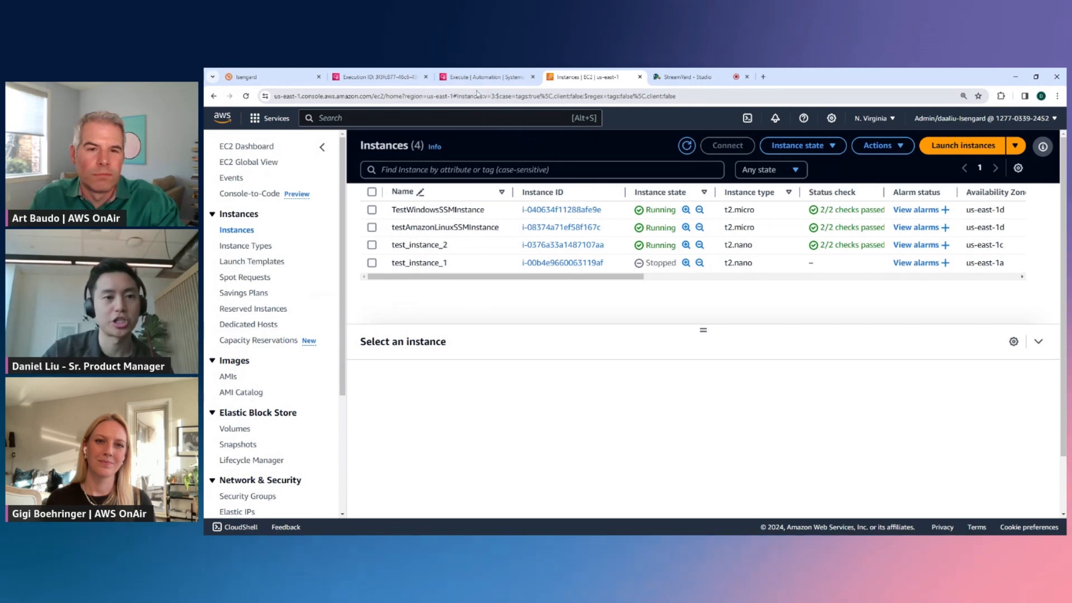
left_click(391, 82)
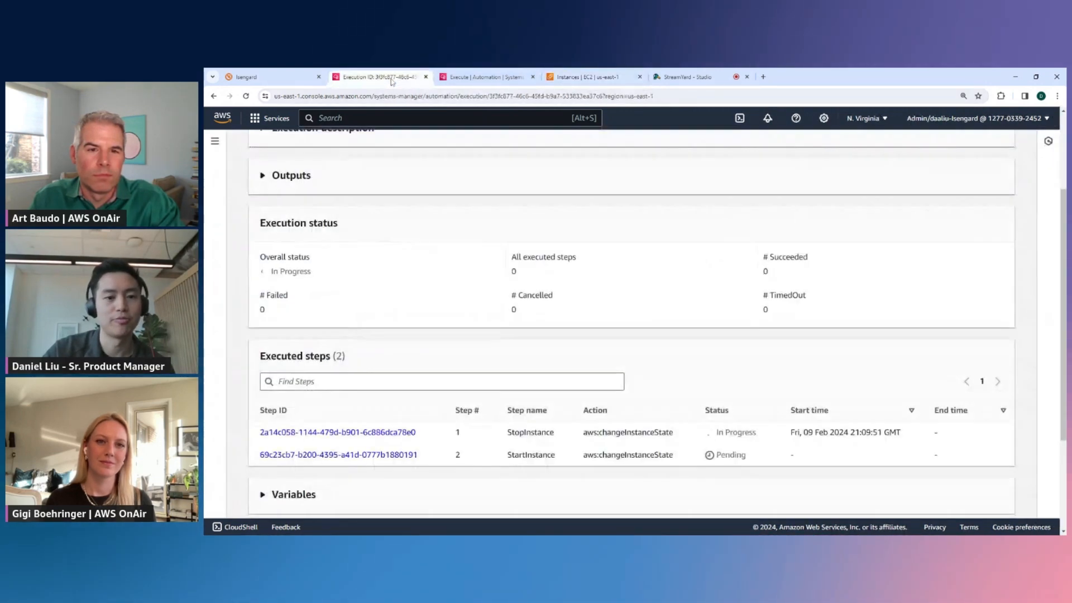
Open the AWS-ResizeInstance runbook from the runbook list, examine its workflow diagram and close it.
left_click(487, 78)
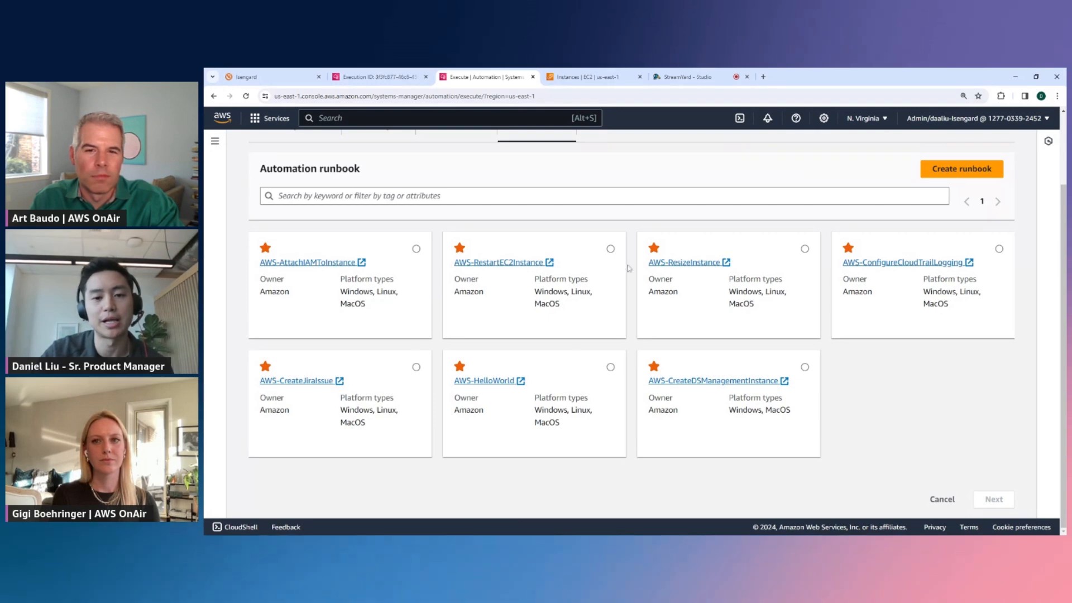
left_click(693, 266)
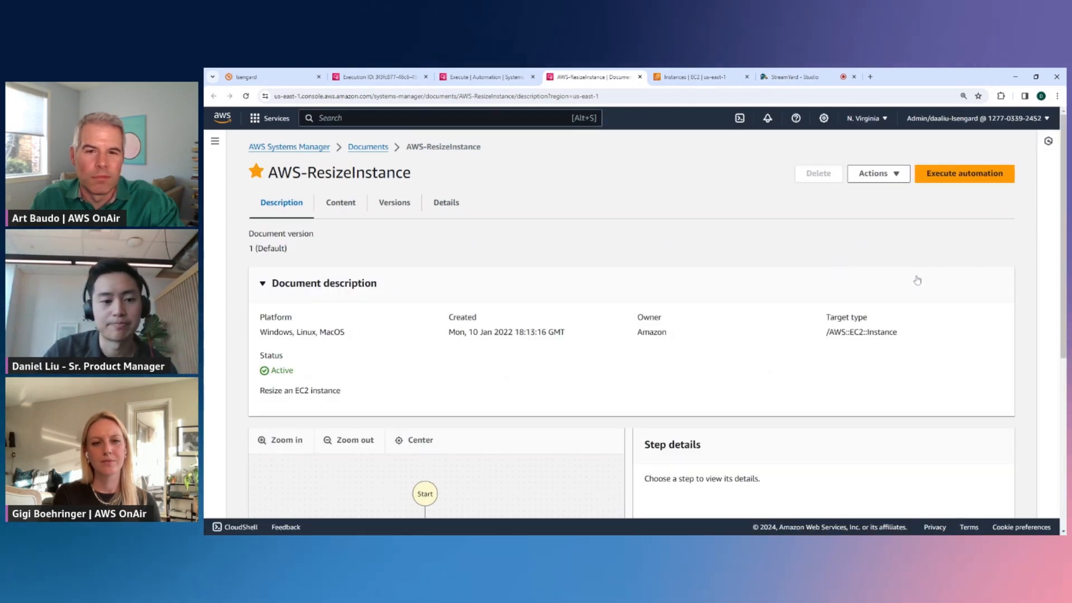
scroll(881, 280, "down", 5)
scroll(879, 279, "down", 1)
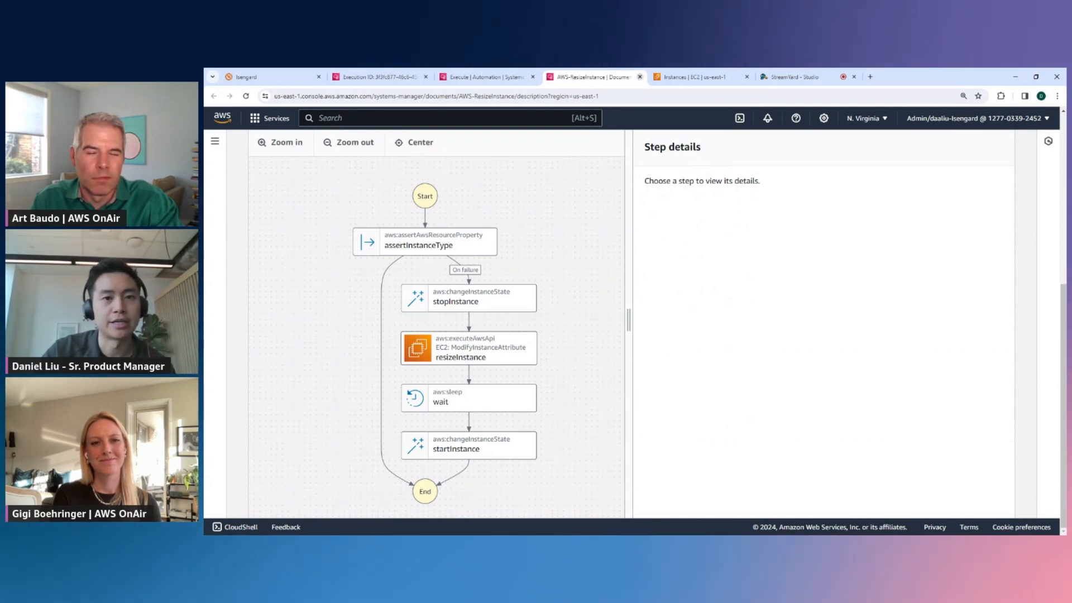
left_click(640, 76)
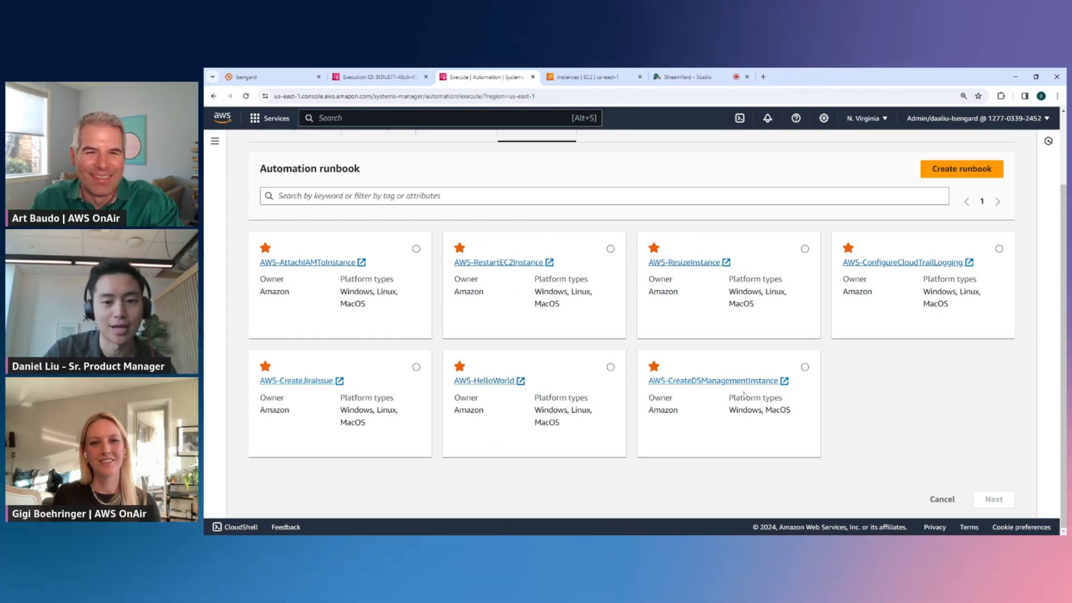
Open the AWS-CreateDSManagementInstance runbook and examine the branches and steps of its workflow diagram at a larger scale.
left_click(712, 384)
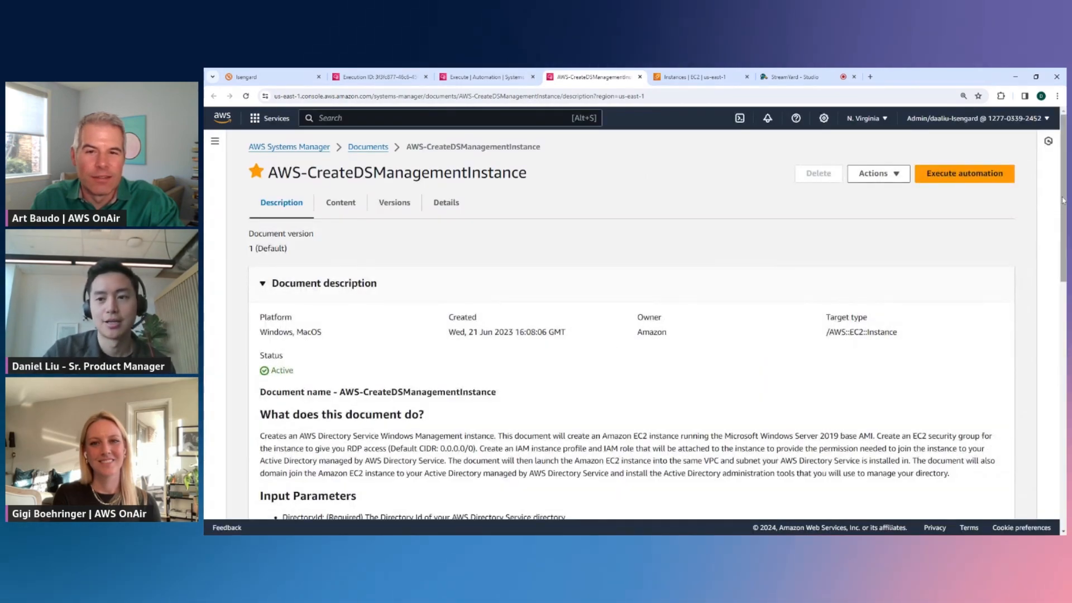
left_click_drag(1063, 200, 1047, 470)
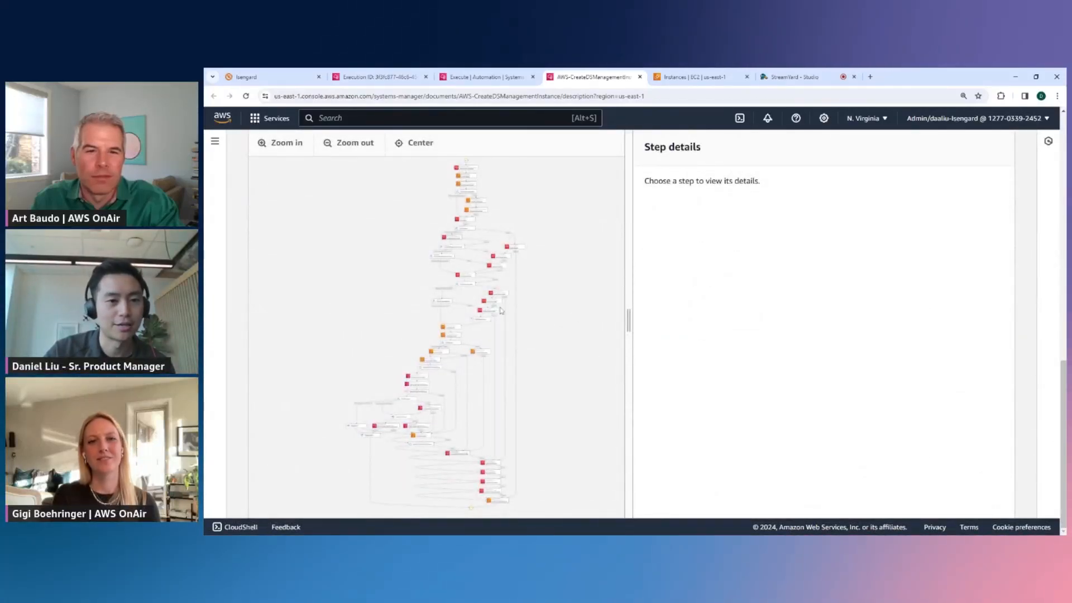
scroll(363, 200, "up", 2)
left_click(300, 280)
left_click(301, 281)
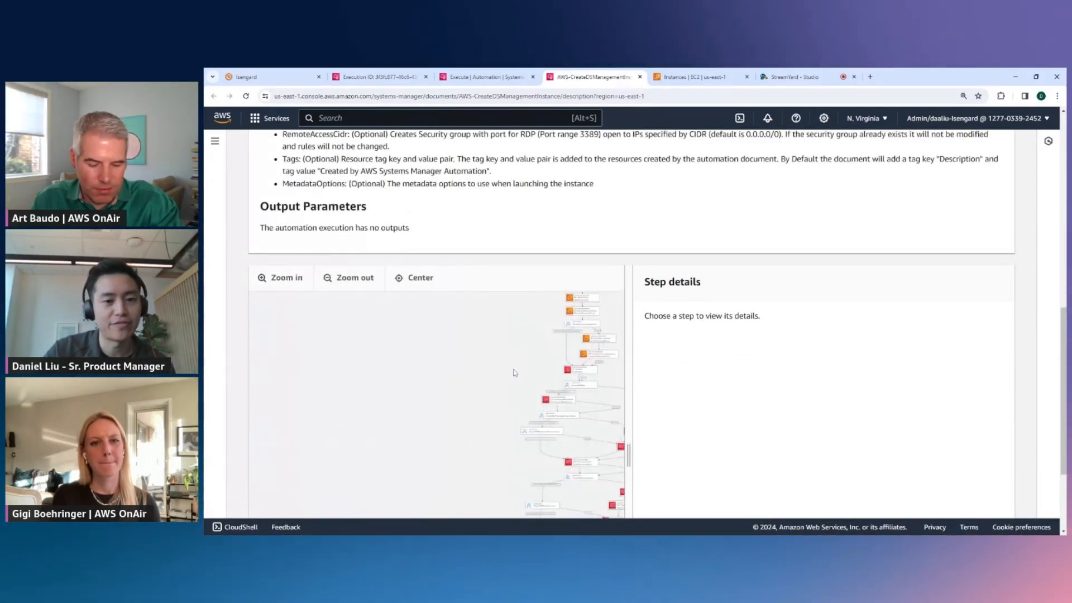
left_click_drag(514, 373, 321, 432)
left_click(282, 277)
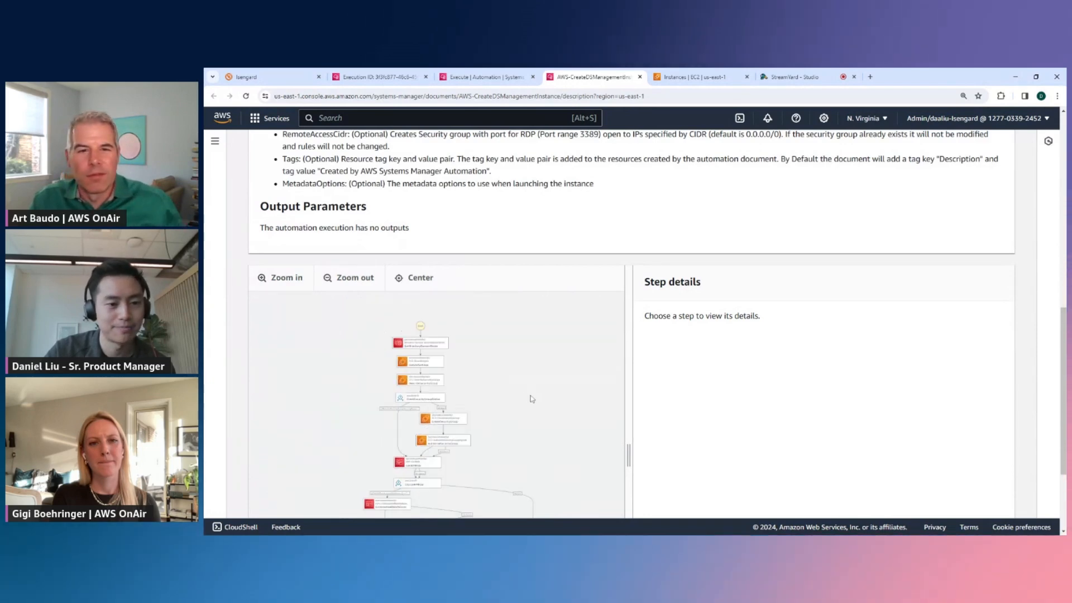
scroll(1006, 300, "down", 2)
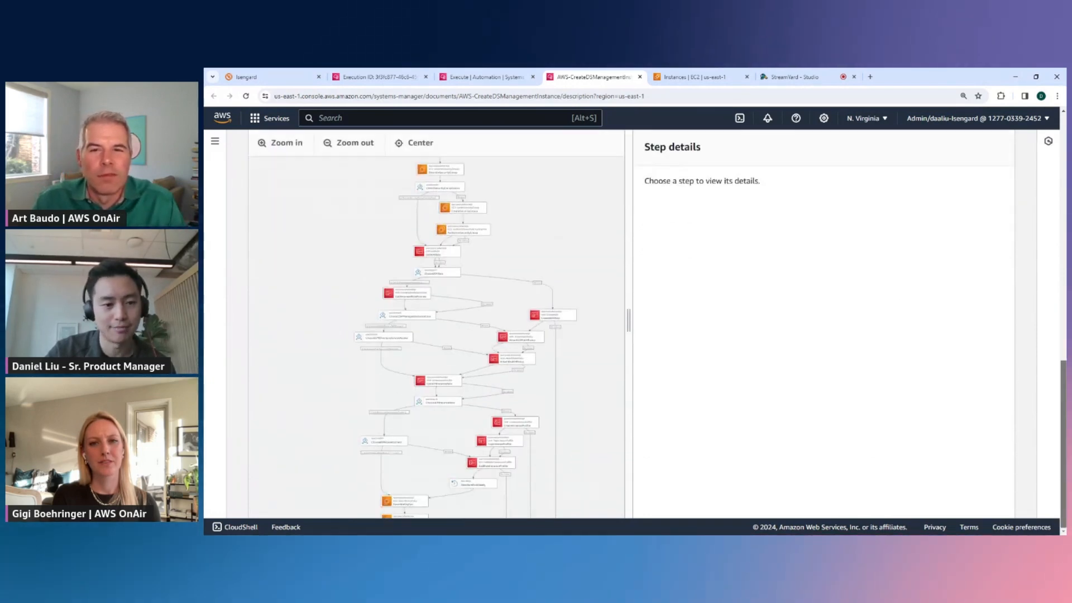
left_click(278, 144)
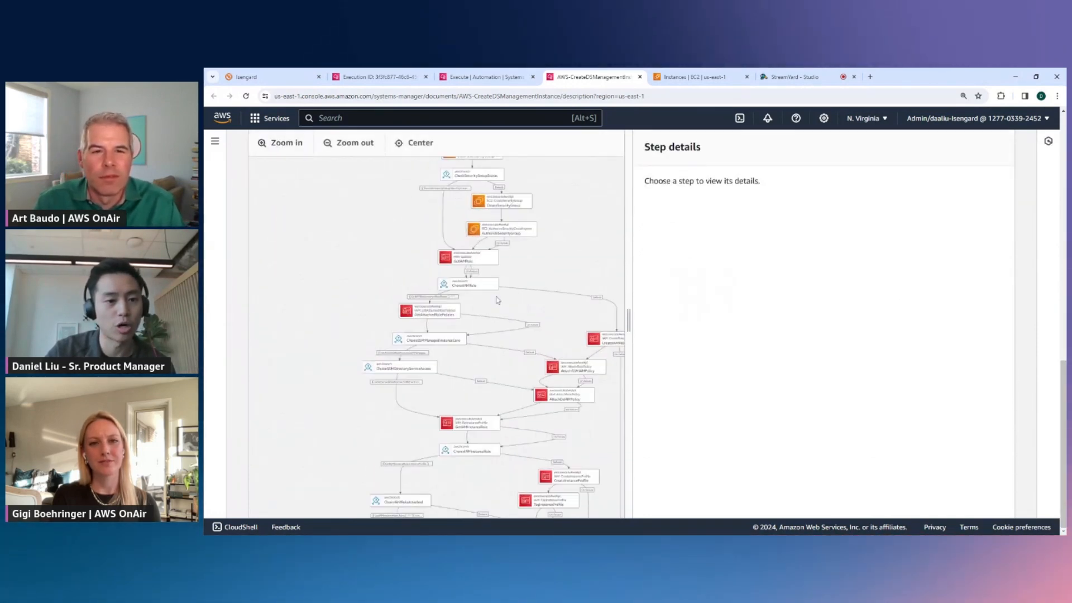
left_click_drag(511, 443, 502, 246)
left_click_drag(460, 383, 529, 407)
left_click_drag(503, 255, 463, 414)
left_click_drag(437, 214, 441, 318)
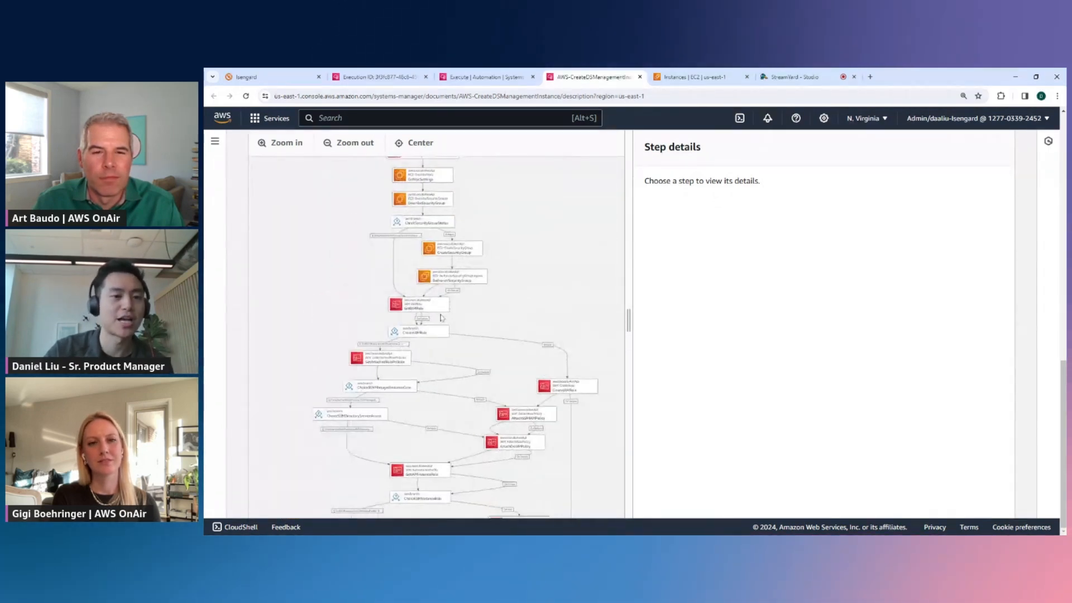
left_click_drag(523, 274, 520, 411)
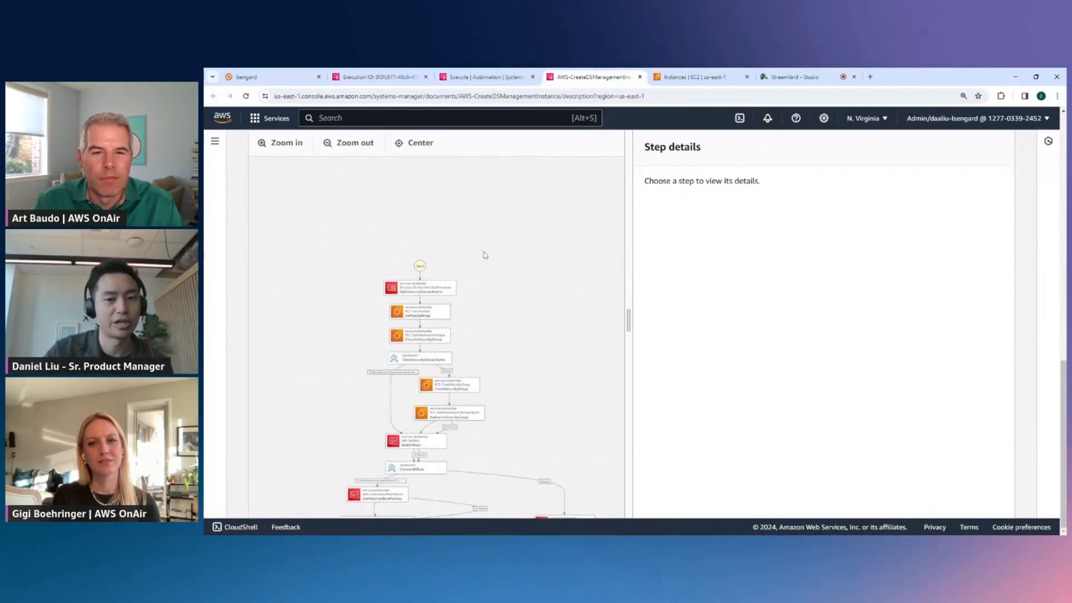
Read the document description and input parameters of AWS-CreateDSManagementInstance, and close the runbook.
scroll(631, 324, "up", 5)
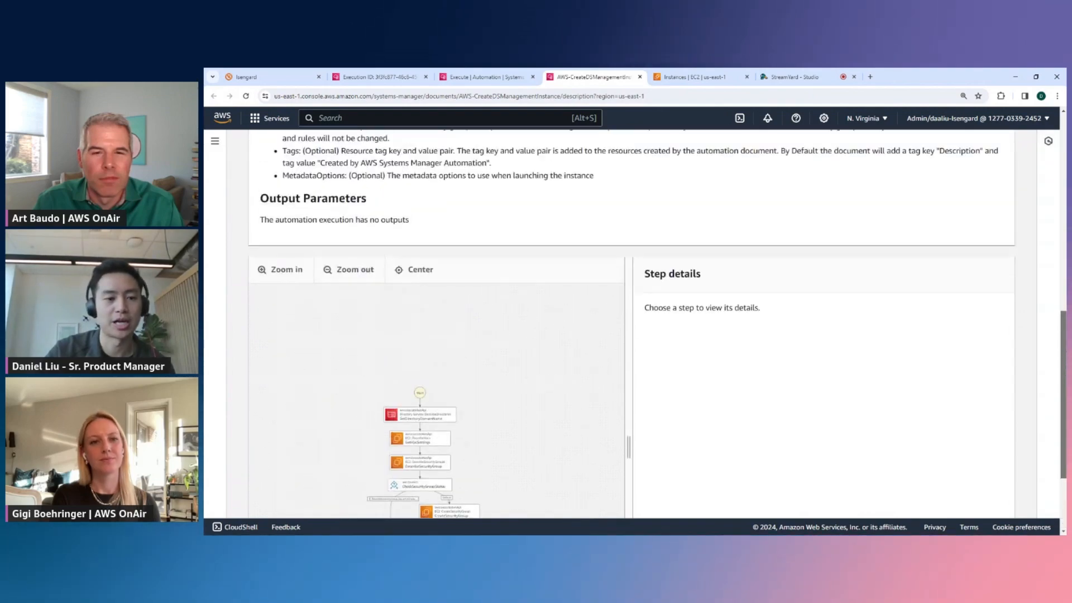
scroll(606, 277, "up", 6)
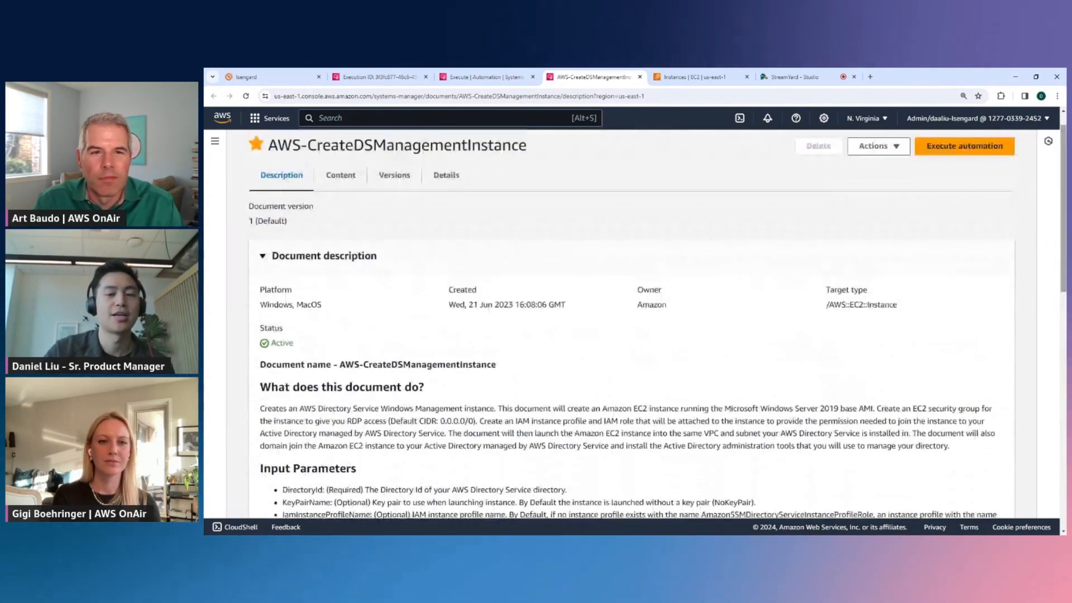
scroll(1049, 418, "down", 10)
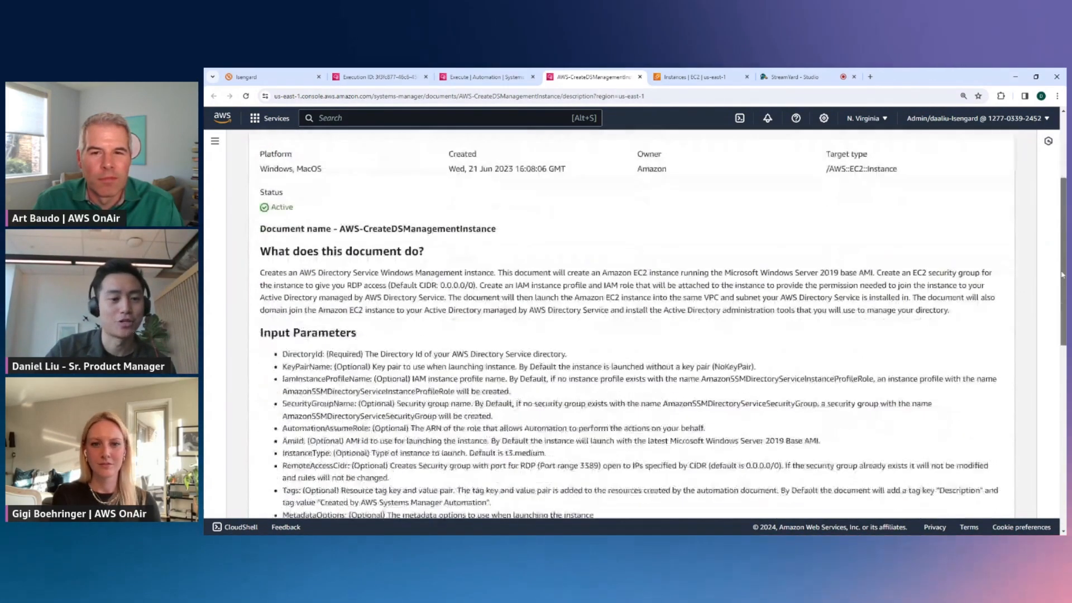
scroll(1049, 418, "up", 10)
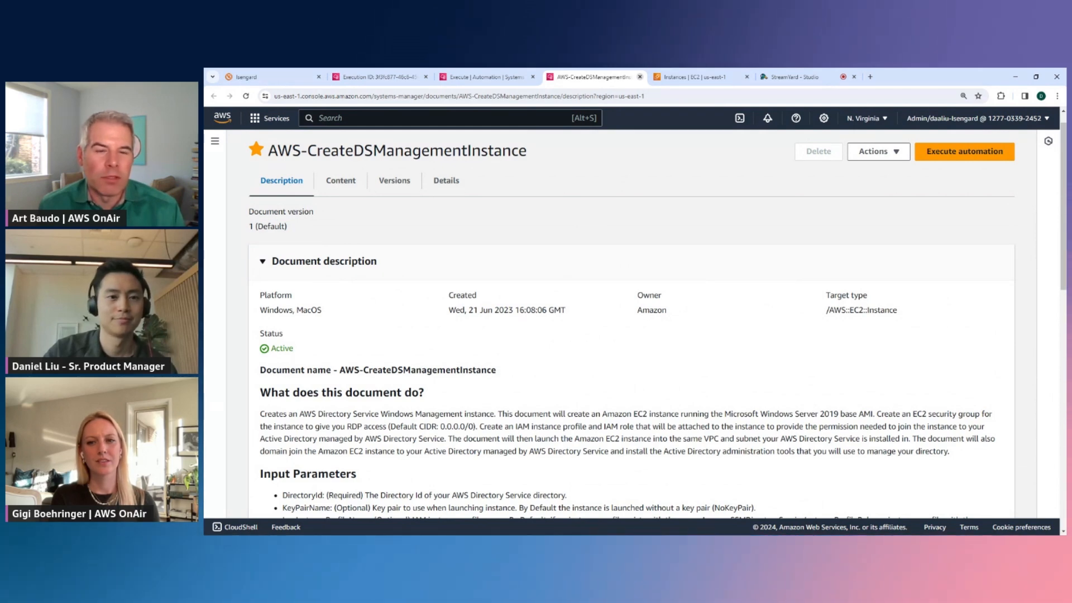
left_click(640, 76)
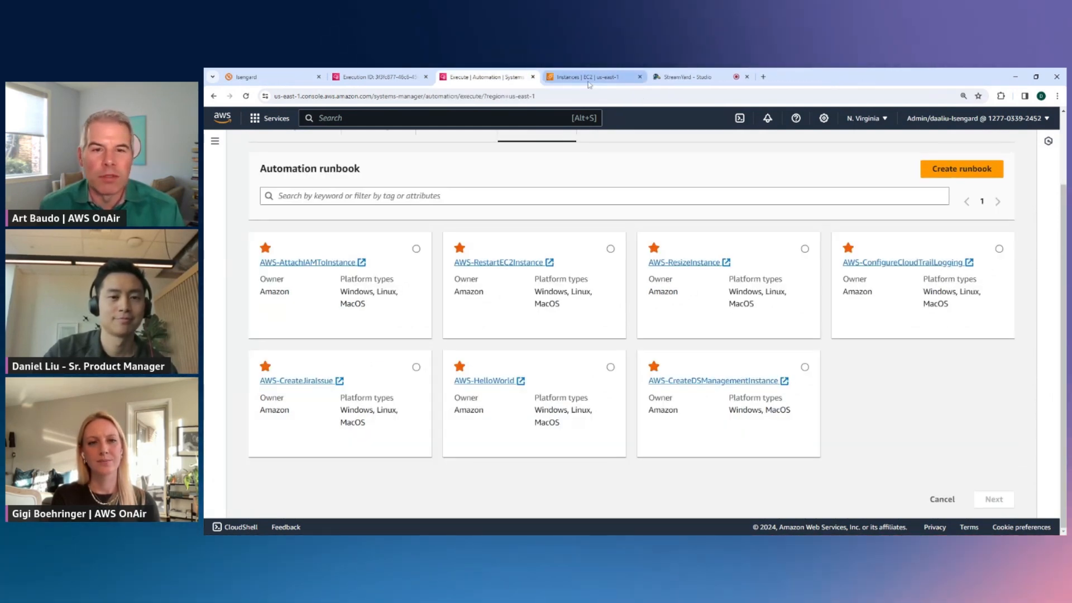
Return to the EC2 instances list and refresh it to check the state and status checks of test_instance_1.
left_click(589, 83)
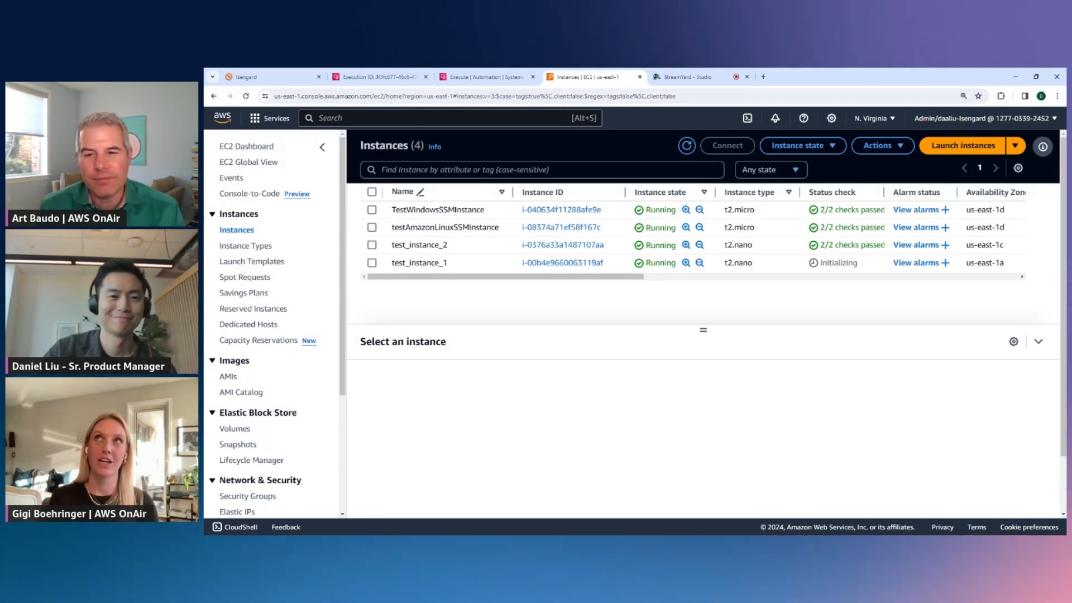
left_click(476, 78)
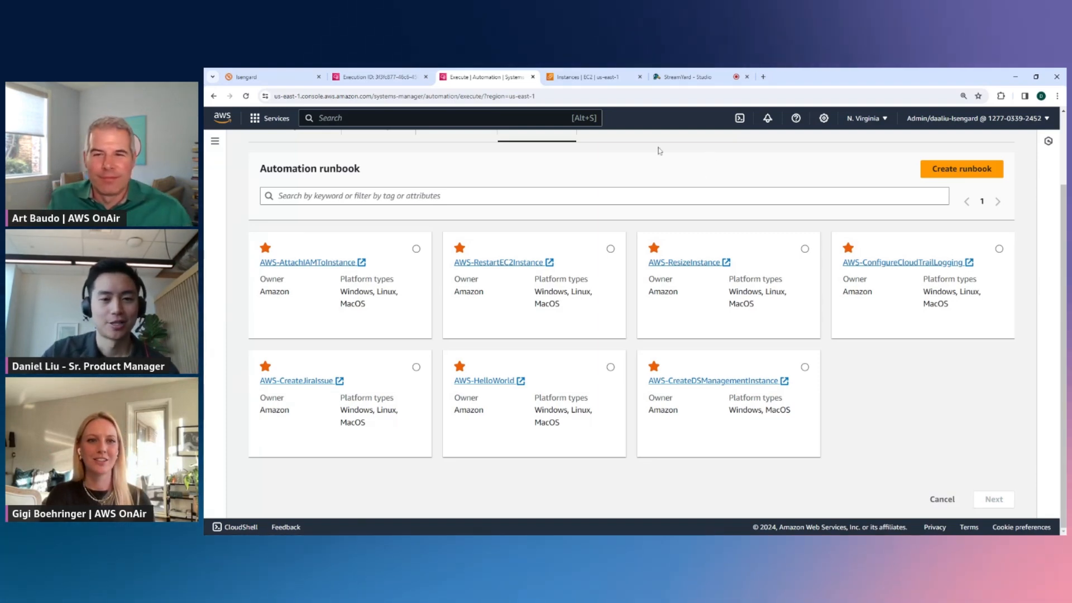
left_click(596, 82)
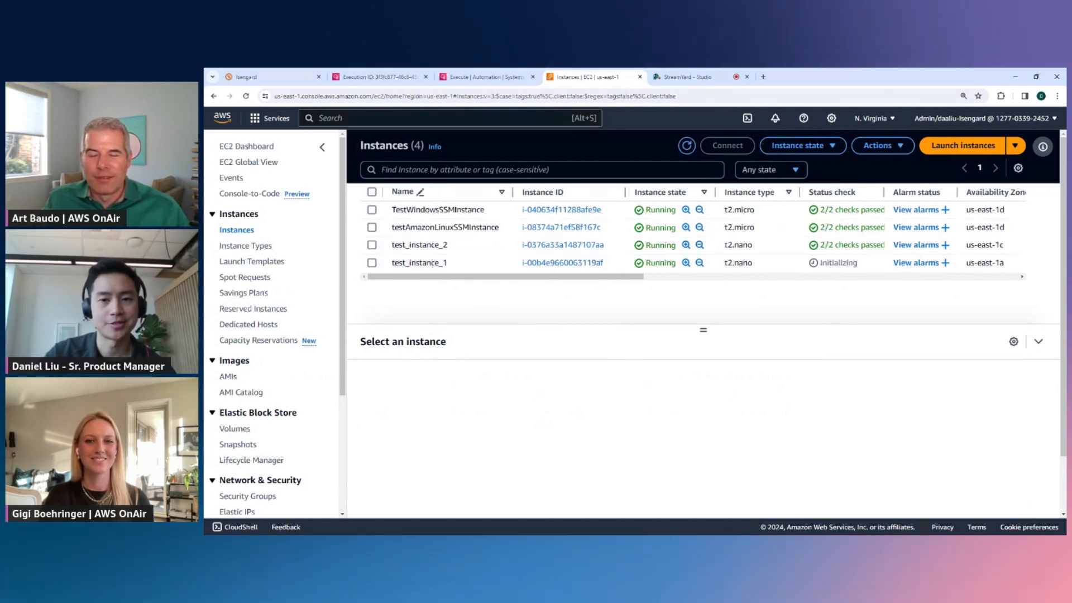
left_click(687, 145)
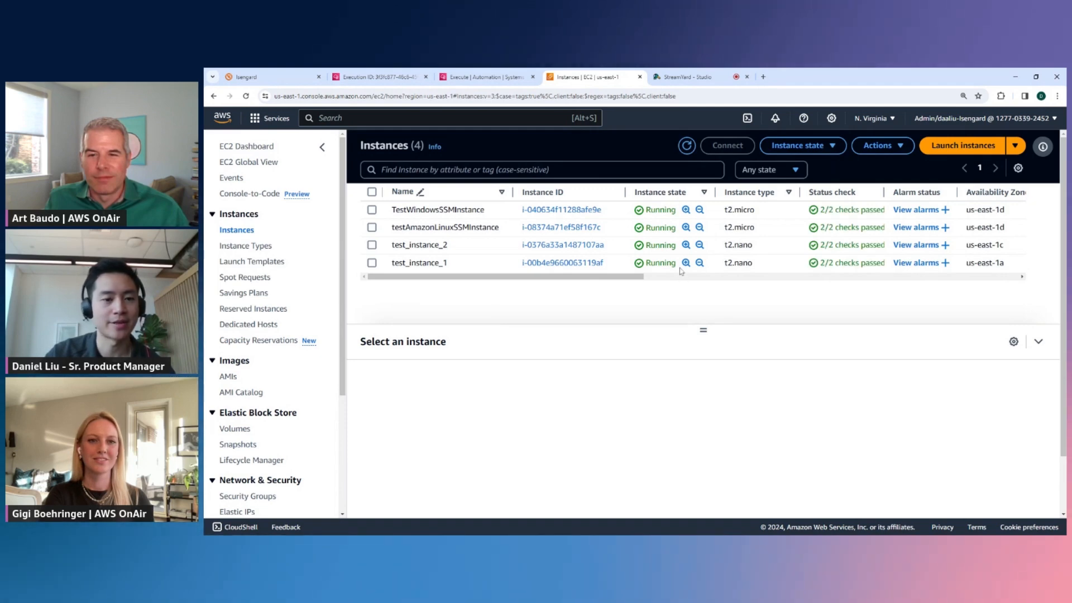